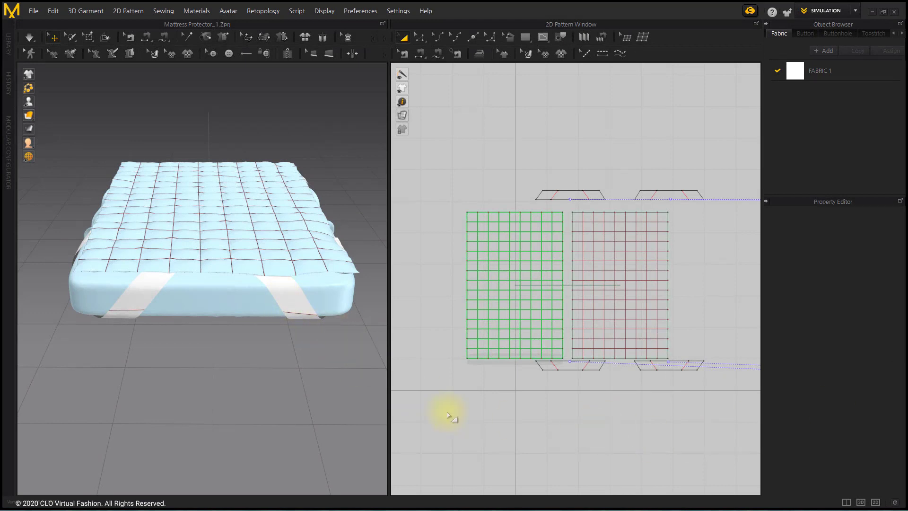
- Link the two bottom band pieces as instance patterns
scroll(633, 400, up, 3)
click(621, 311)
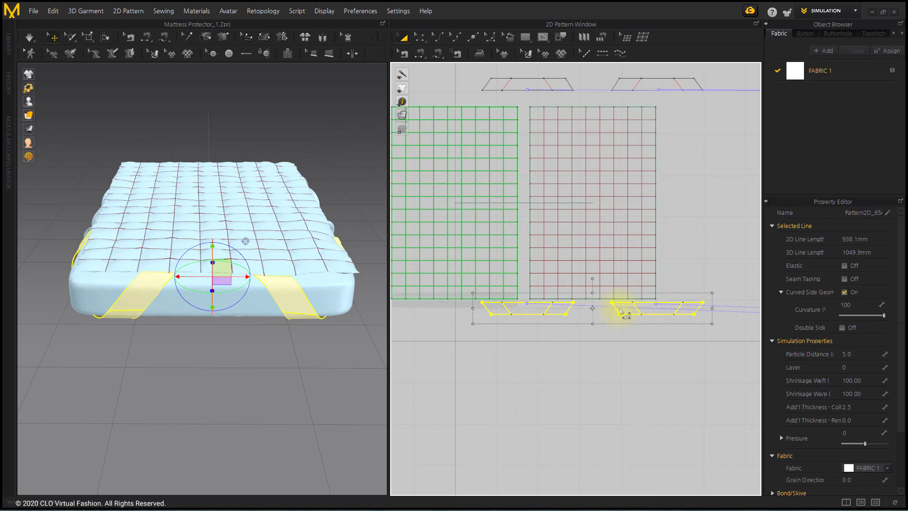
right_click(620, 312)
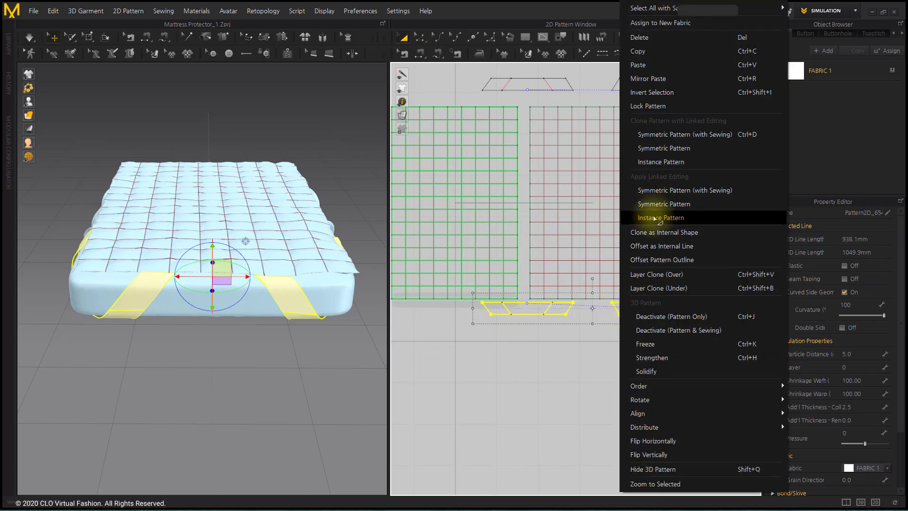
click(656, 221)
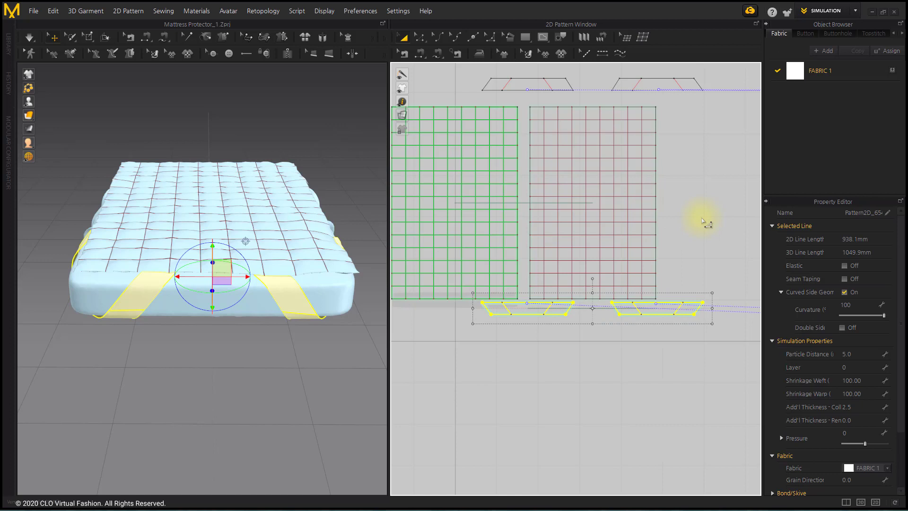
- Link the two top band pieces as instance patterns
right_drag(695, 219, 711, 266)
drag(476, 114, 723, 147)
right_click(663, 133)
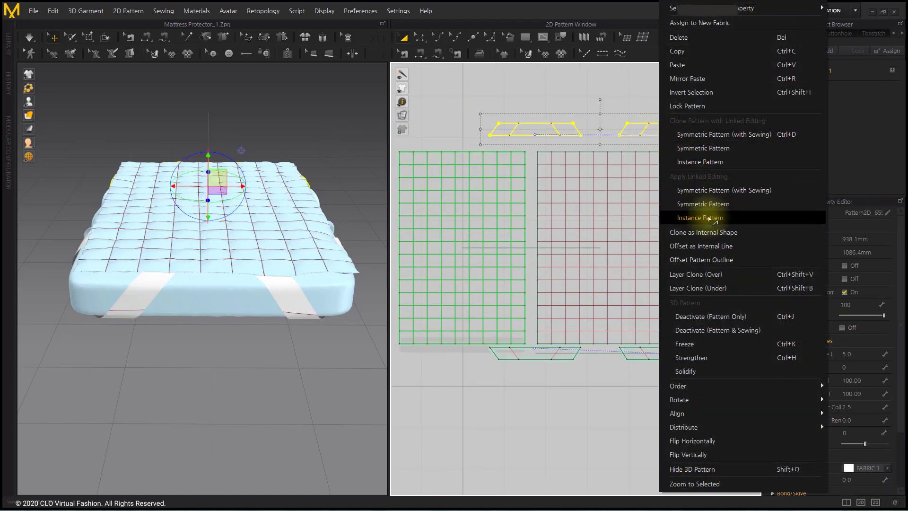
click(711, 210)
- Move the lower-right band's bottom edge upward by exactly 10 mm
click(714, 220)
right_drag(669, 276, 647, 263)
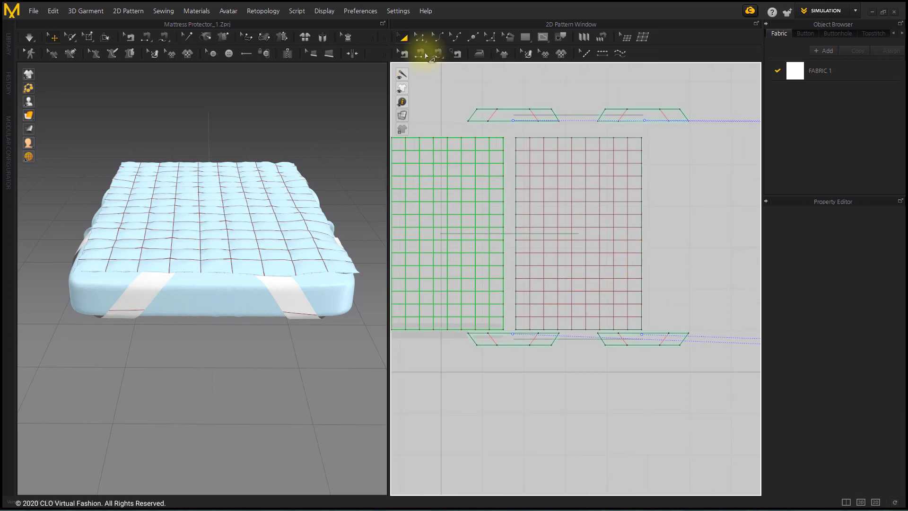
click(419, 37)
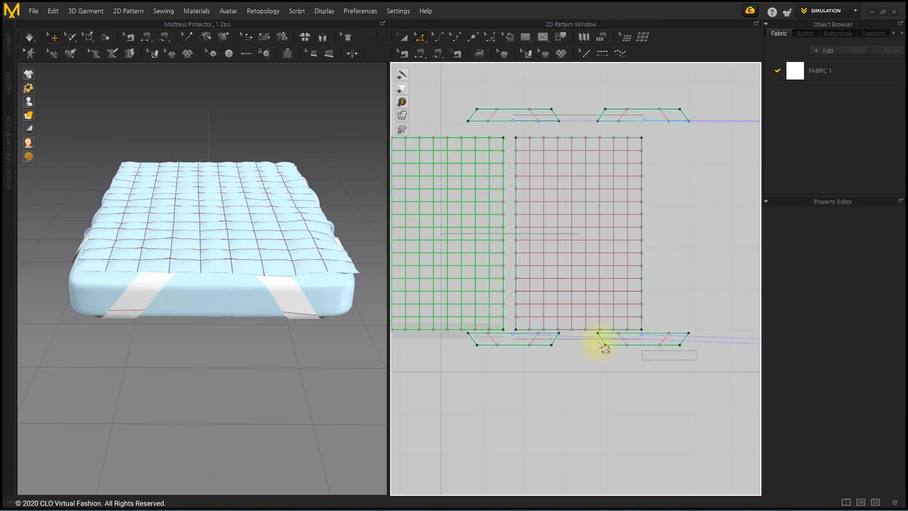
click(645, 347)
scroll(646, 350, up, 3)
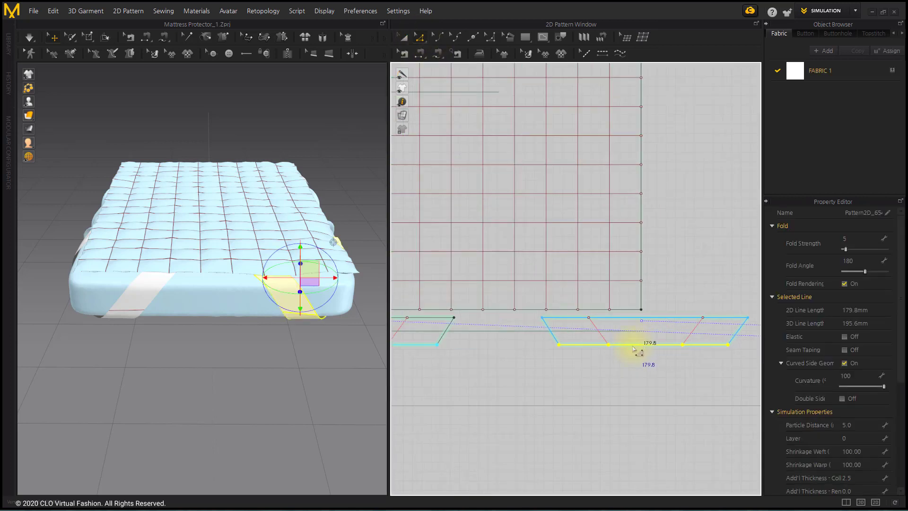
drag(634, 348, 634, 337)
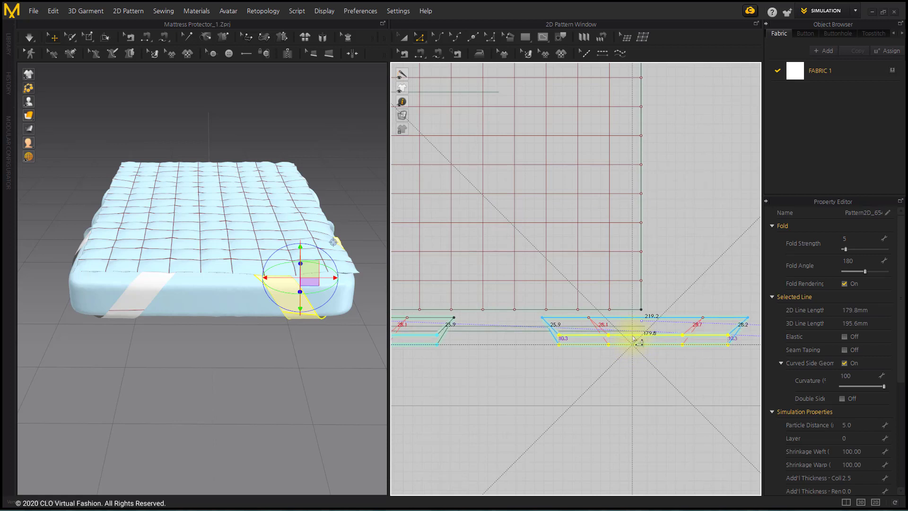
right_click(634, 338)
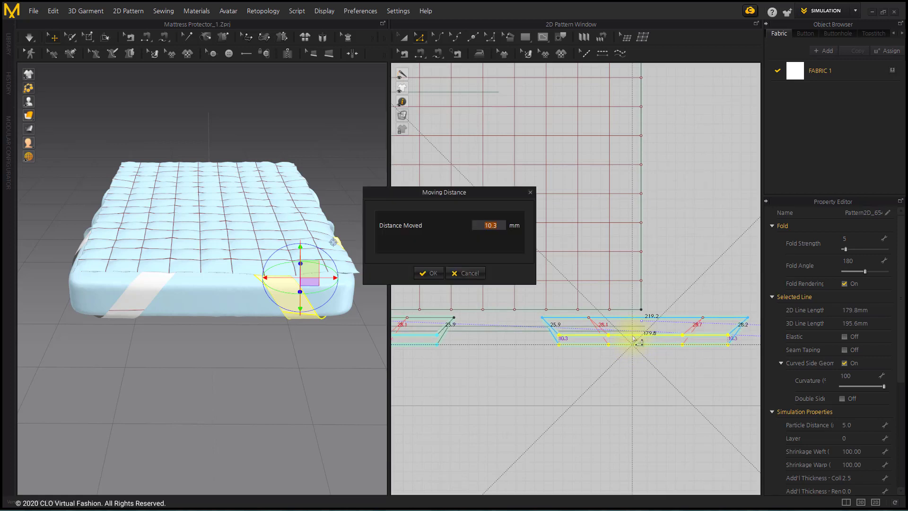
text(15)
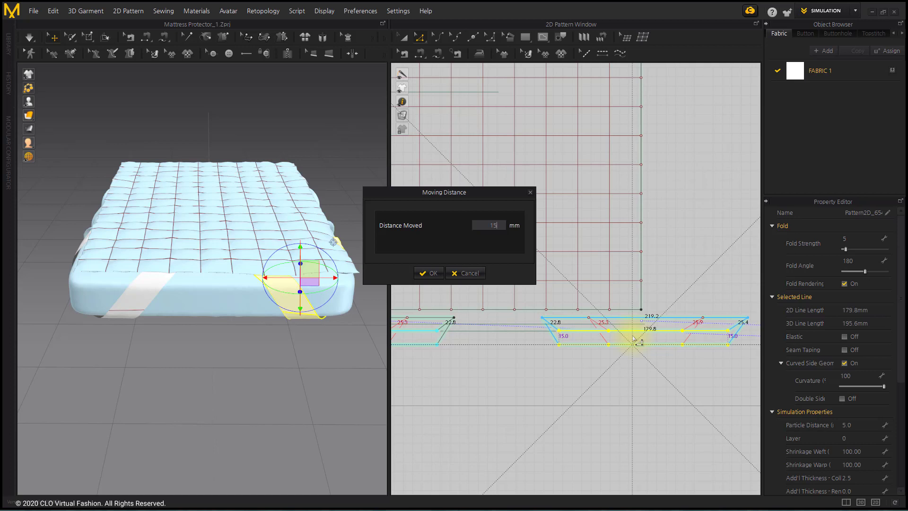
key(BackSpace)
text(0)
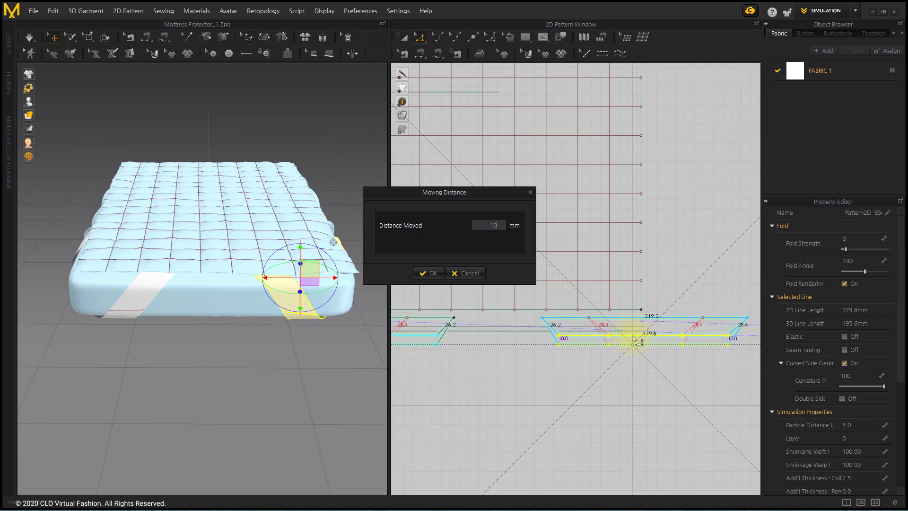
key(Return)
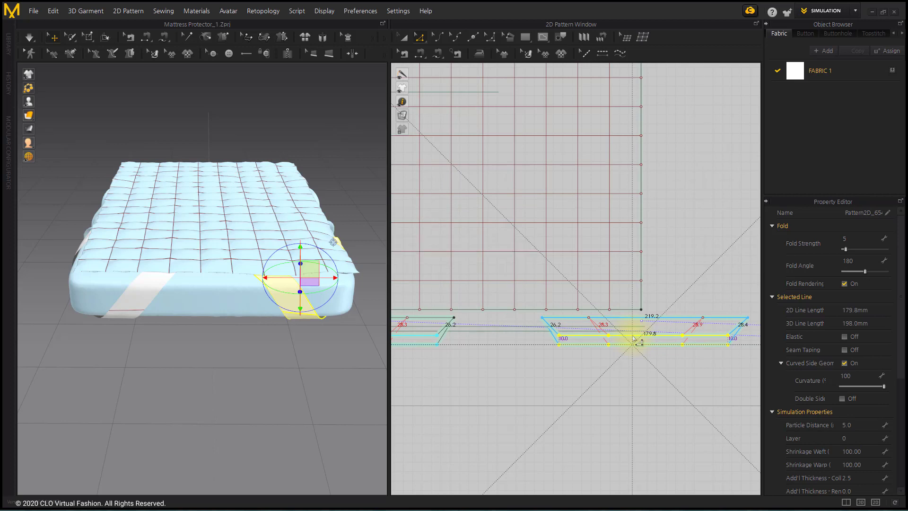
- Move the upper-right band's top edge upward by exactly 9.2 mm
scroll(632, 313, down, 2)
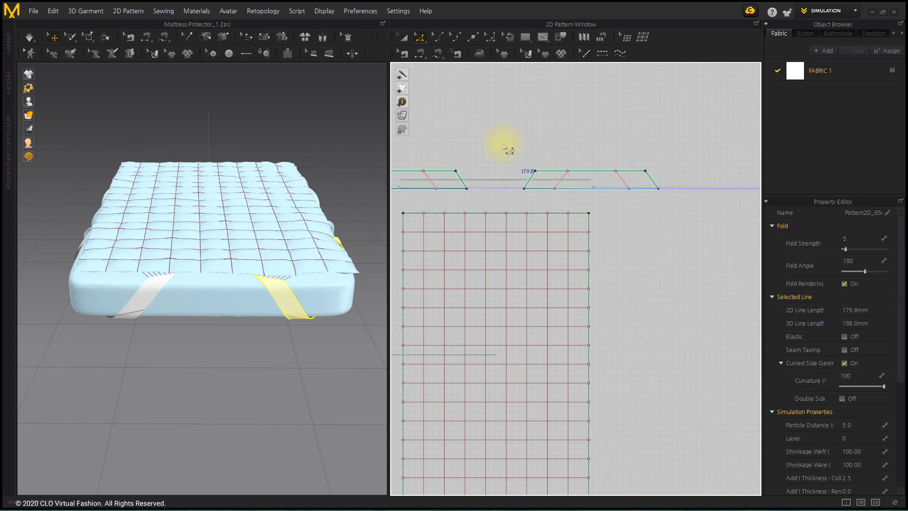
drag(500, 141, 663, 179)
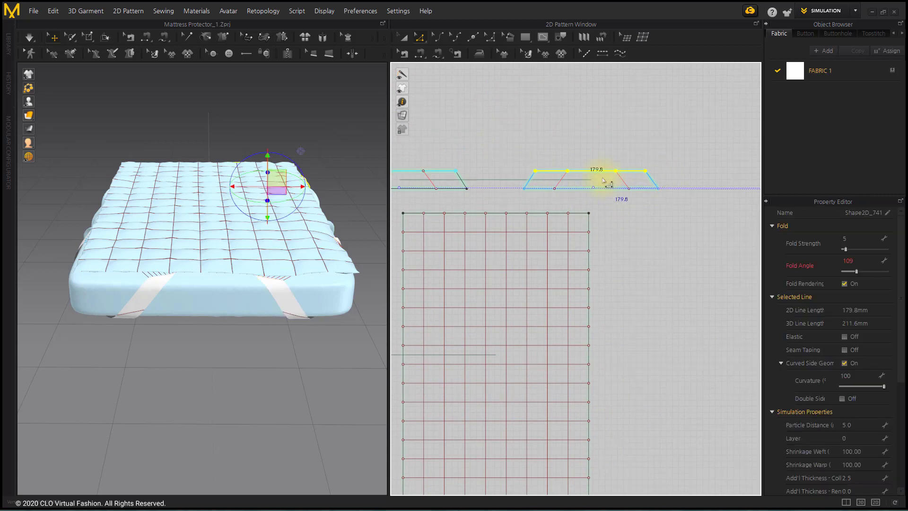
drag(597, 176, 595, 181)
right_click(595, 181)
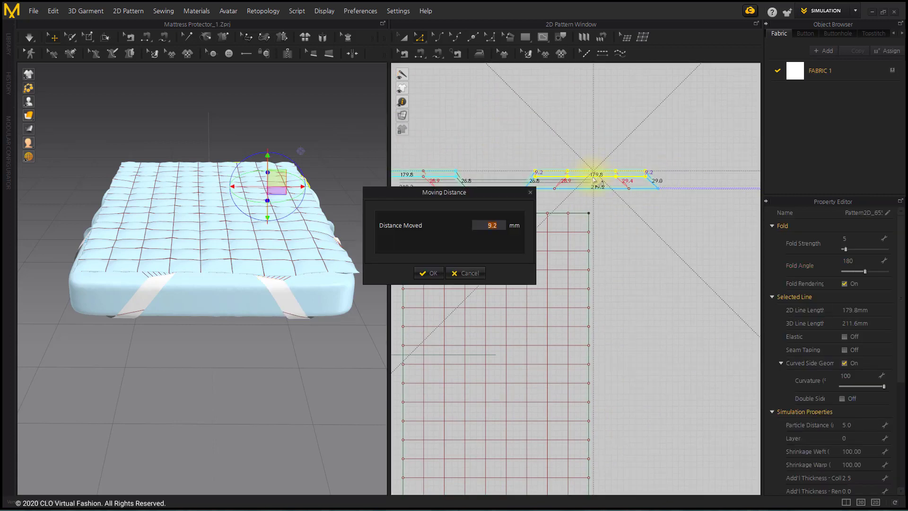
key(Return)
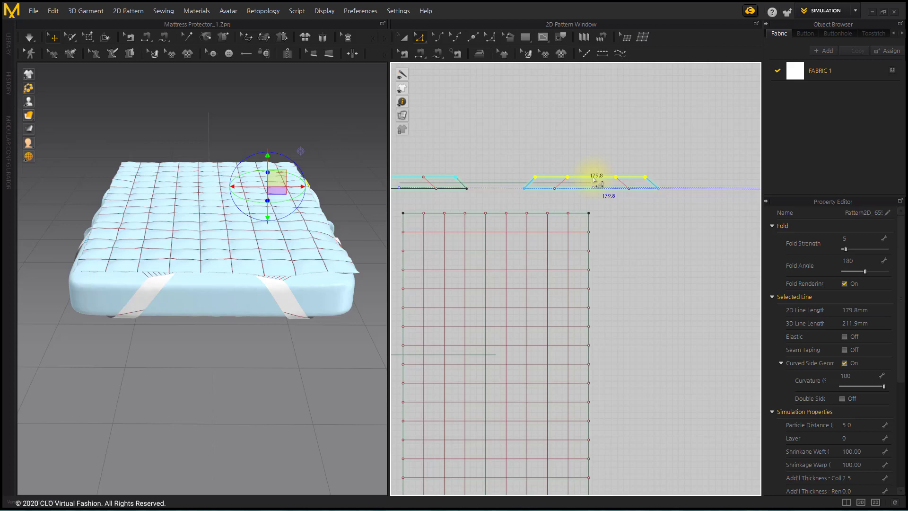
click(642, 239)
- Shorten the seam segment on the panel's right edge to 26.2 mm
click(403, 53)
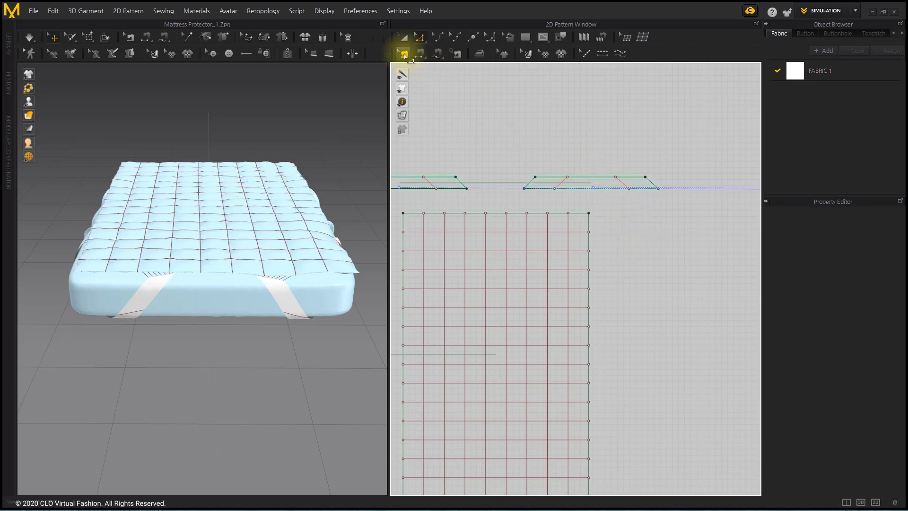
scroll(646, 242, up, 2)
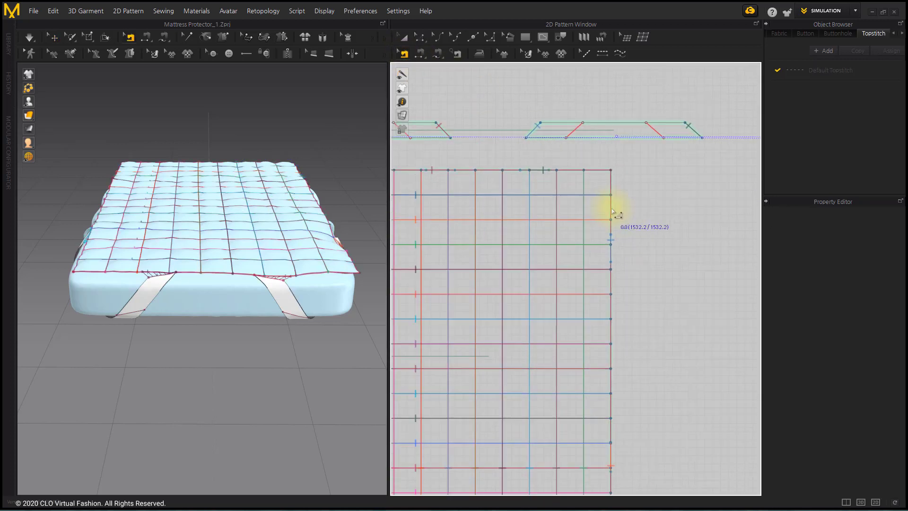
click(624, 273)
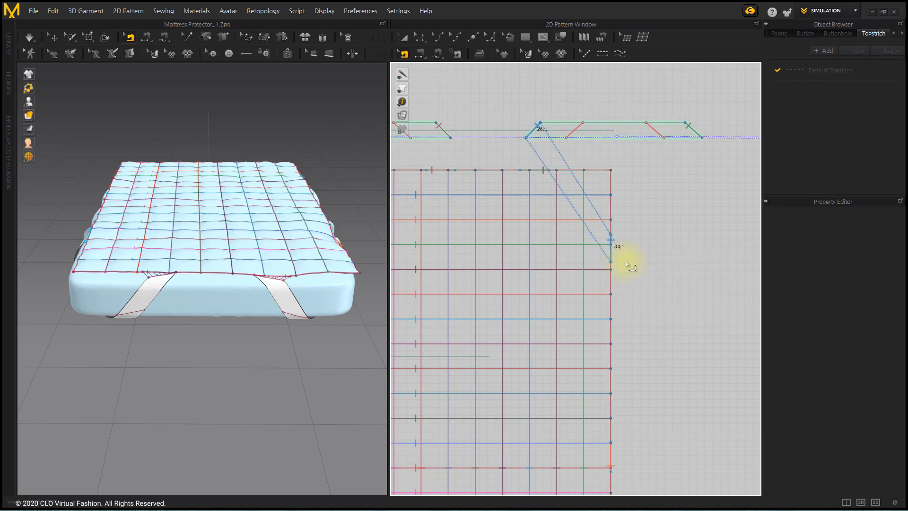
scroll(621, 258, up, 2)
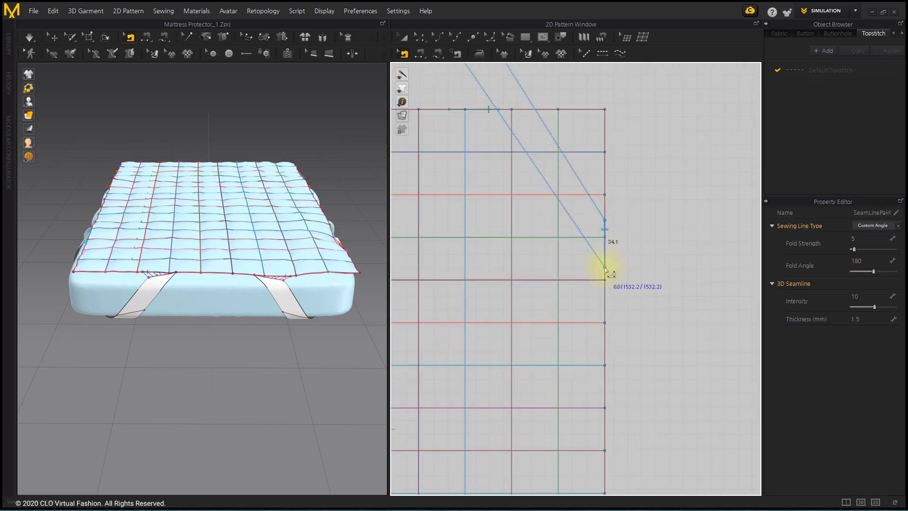
drag(605, 268, 605, 258)
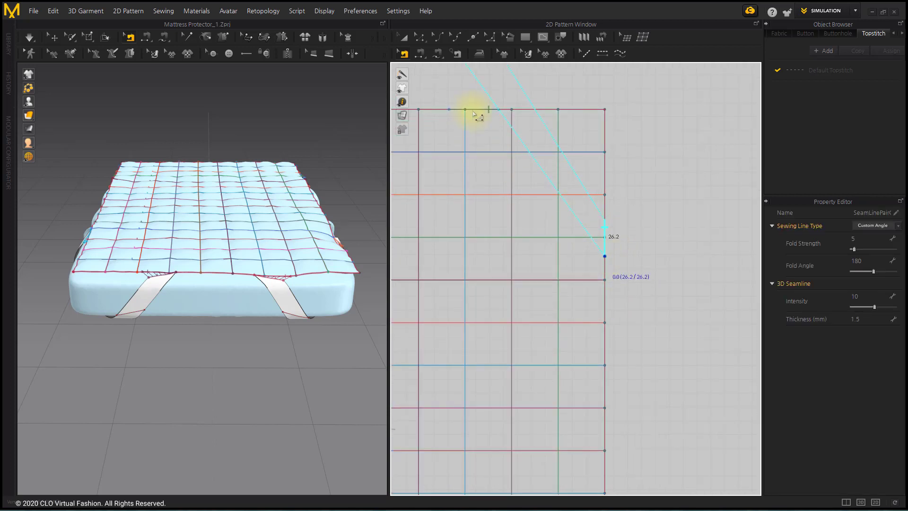
- Sew a band end to a segment on the protector's top edge
click(473, 110)
click(488, 132)
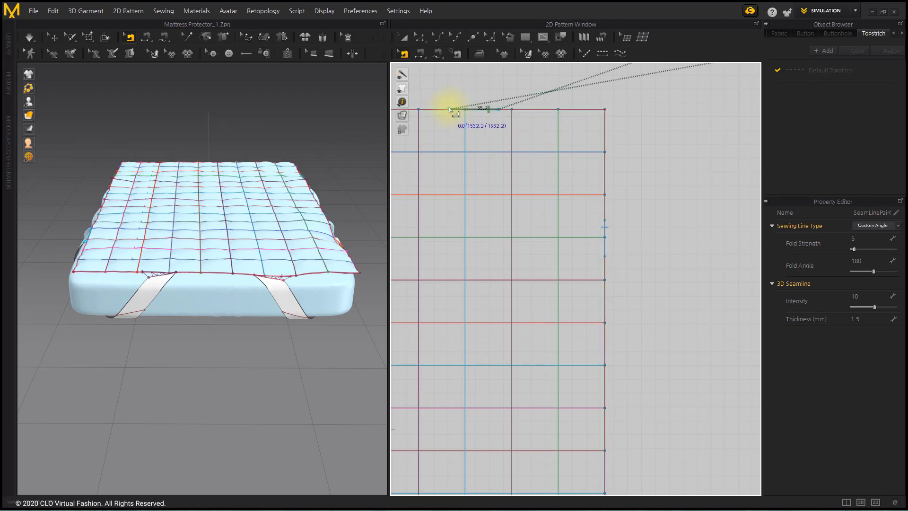
scroll(487, 197, down, 3)
scroll(592, 166, up, 3)
click(608, 149)
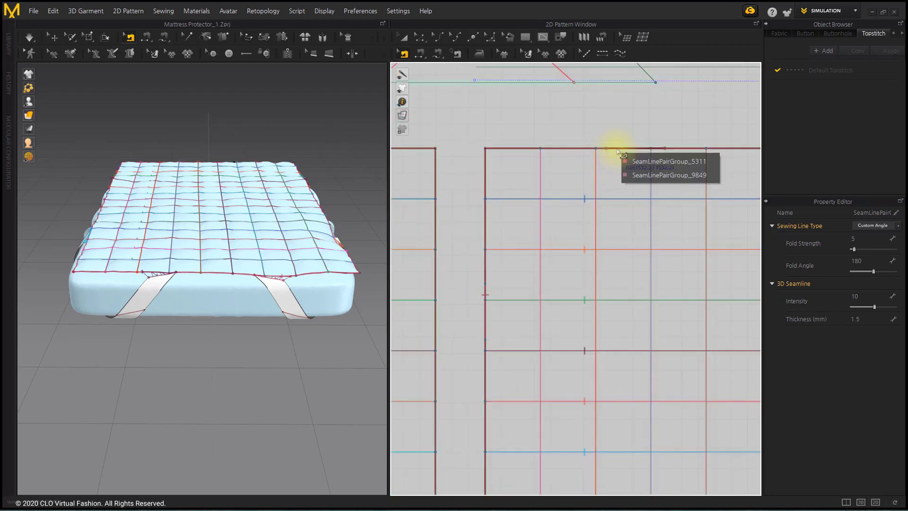
click(637, 163)
click(655, 149)
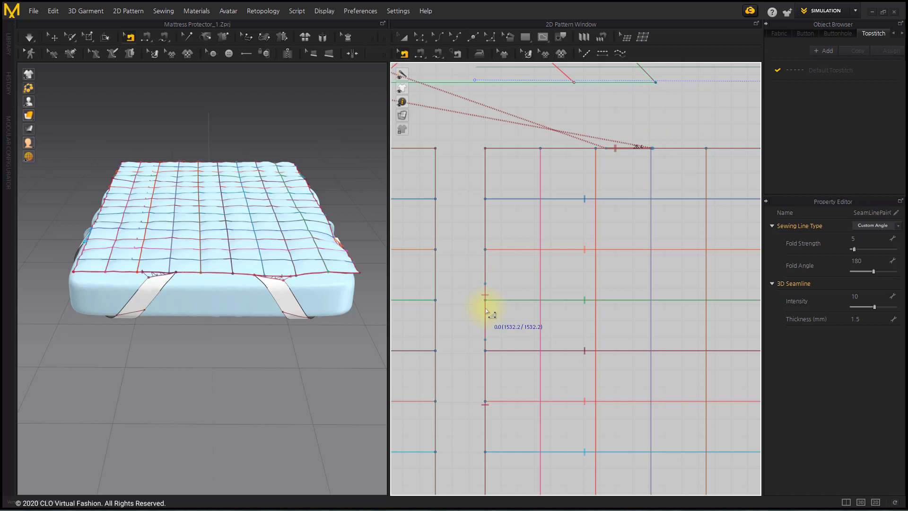
- Sew the band end to the matching segment on the pattern's left edge
click(487, 305)
click(485, 326)
scroll(485, 326, down, 3)
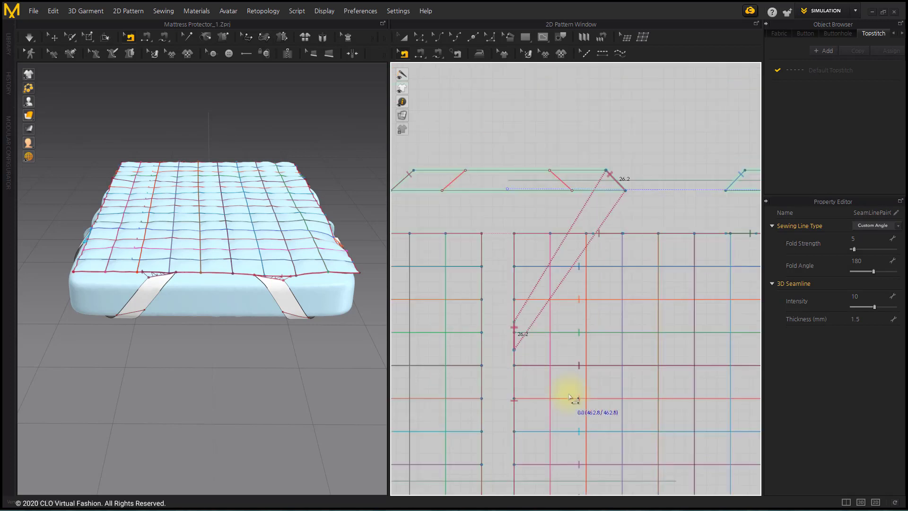
scroll(515, 299, up, 5)
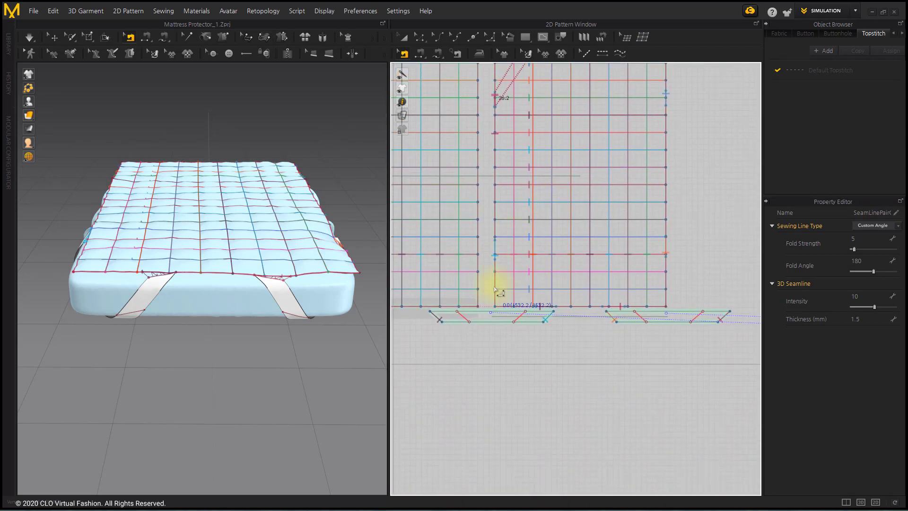
click(502, 201)
click(503, 147)
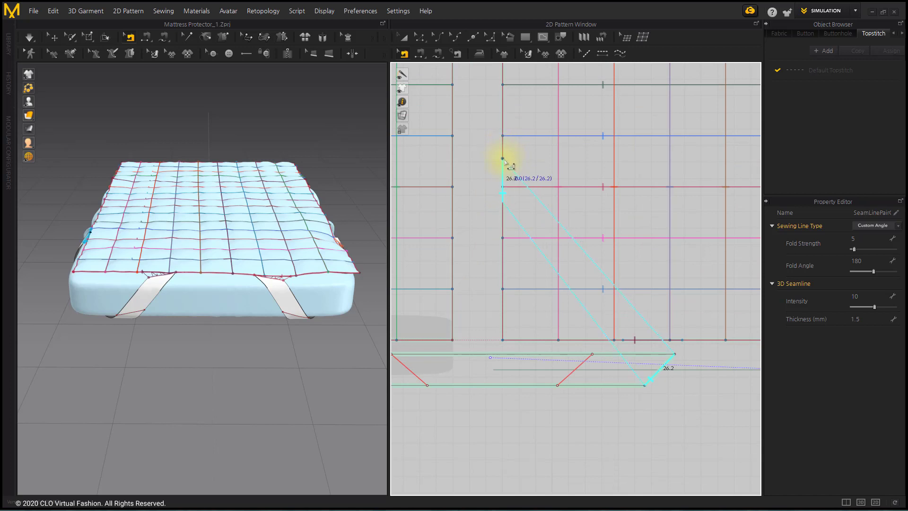
- Sew the last band end from the bottom edge to the right edge
click(678, 340)
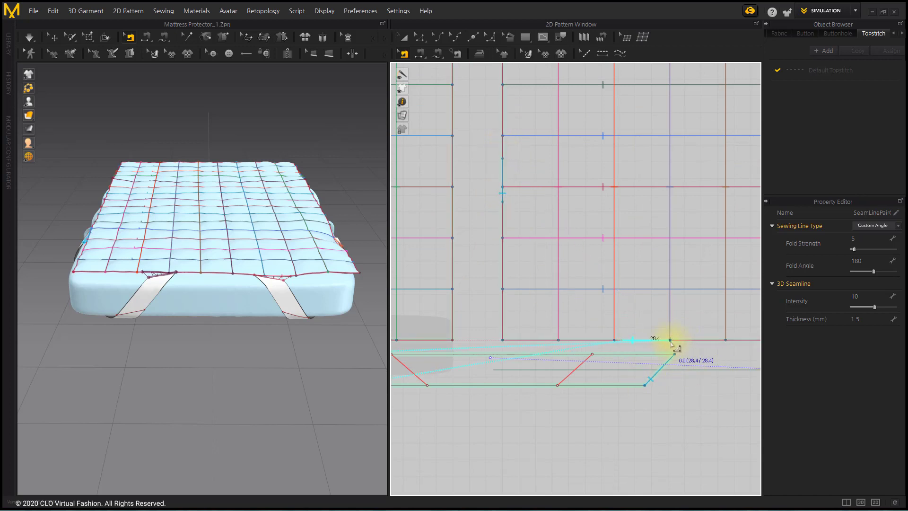
middle_drag(679, 358, 523, 318)
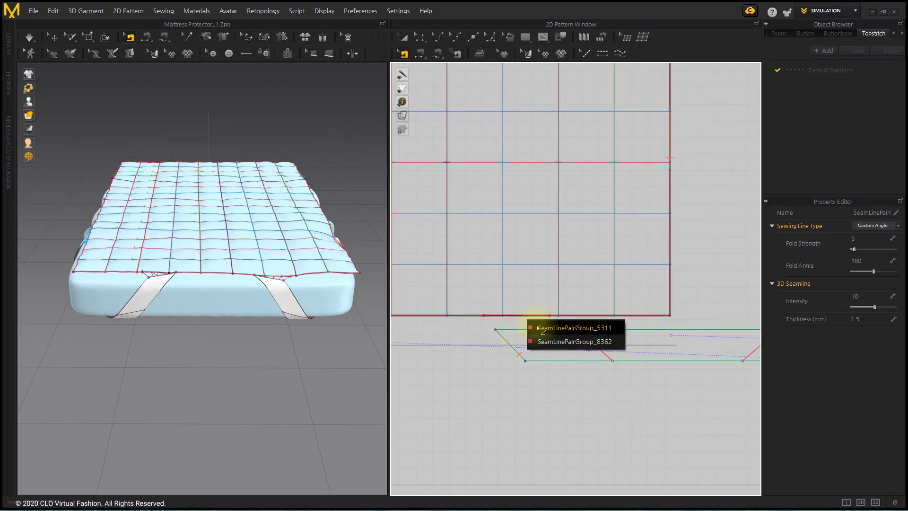
click(510, 315)
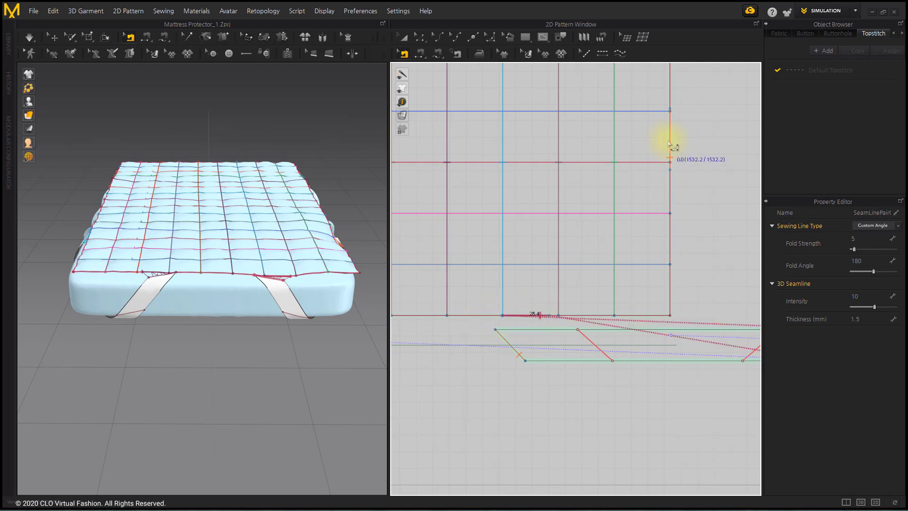
click(670, 163)
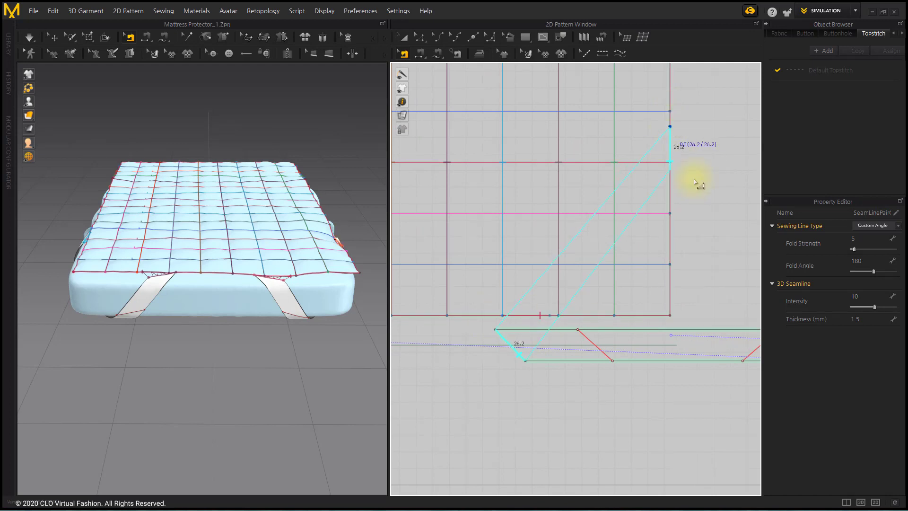
click(699, 184)
scroll(695, 208, down, 5)
- Simulate the protector until it settles over the mattress
click(402, 37)
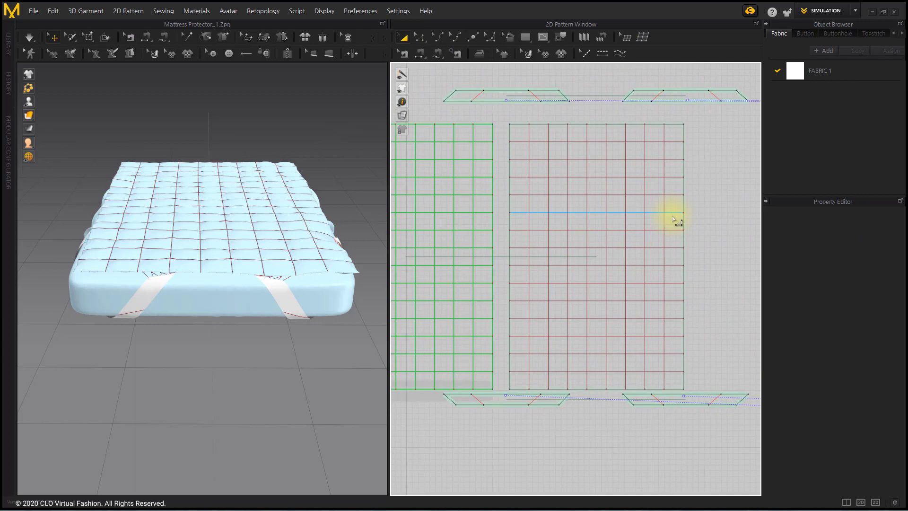
key(space)
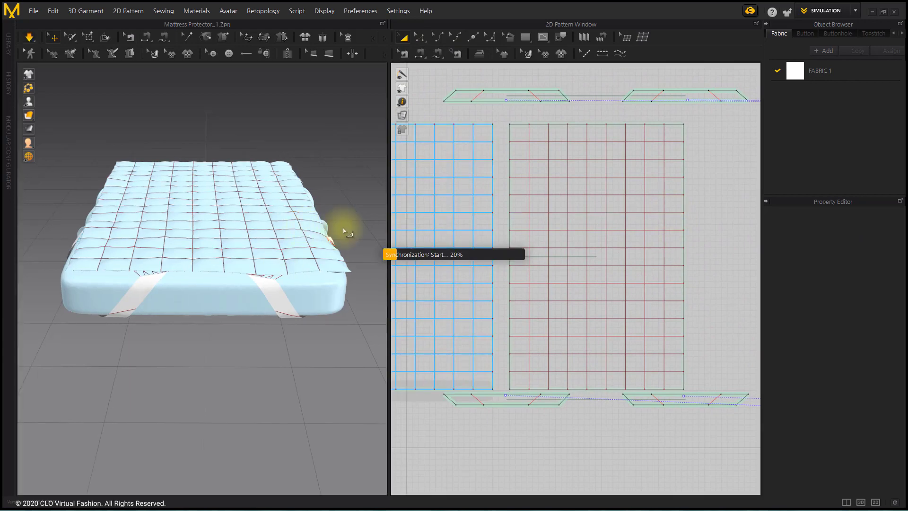
key(space)
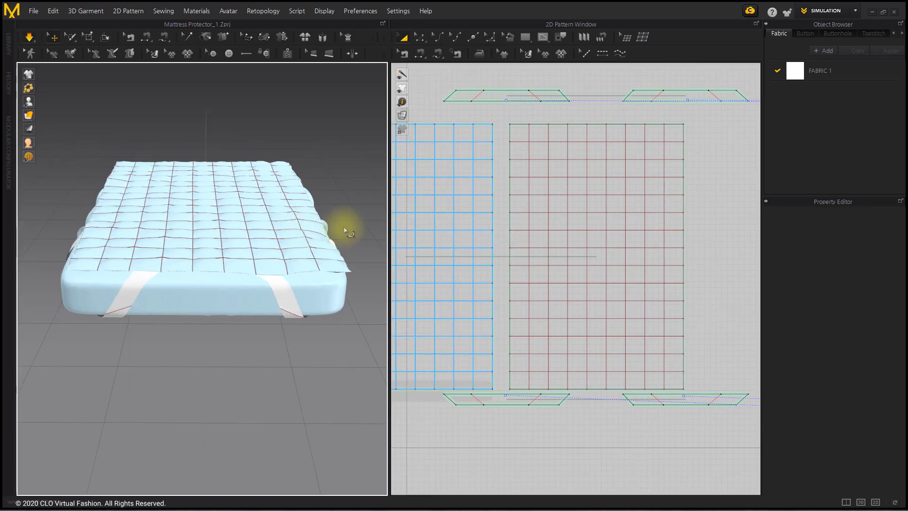
- Orbit the 3D view to inspect the protector from underneath and above
right_drag(345, 230, 321, 203)
click(188, 37)
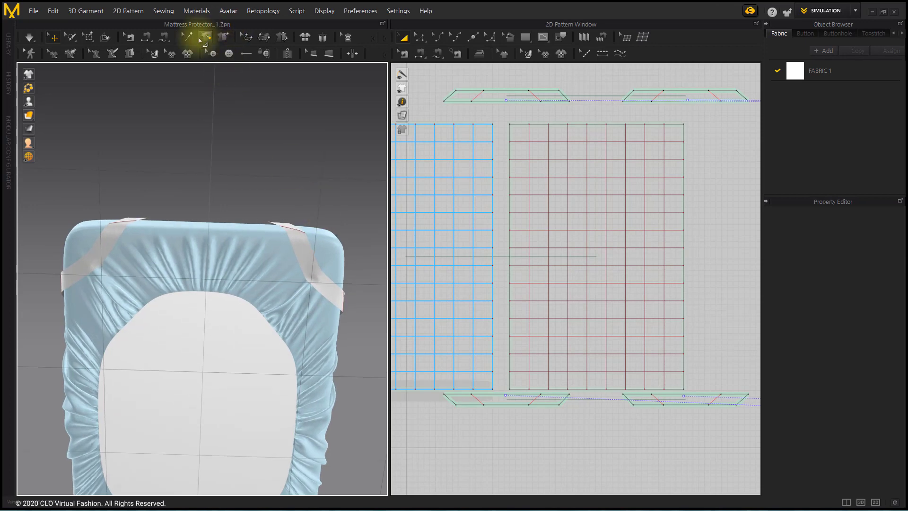
right_drag(300, 325, 305, 219)
click(51, 36)
mouse_move(222, 307)
right_down()
mouse_move(263, 122)
mouse_move(287, 274)
mouse_move(243, 273)
mouse_move(211, 341)
mouse_move(222, 325)
right_up()
scroll(221, 325, up, 2)
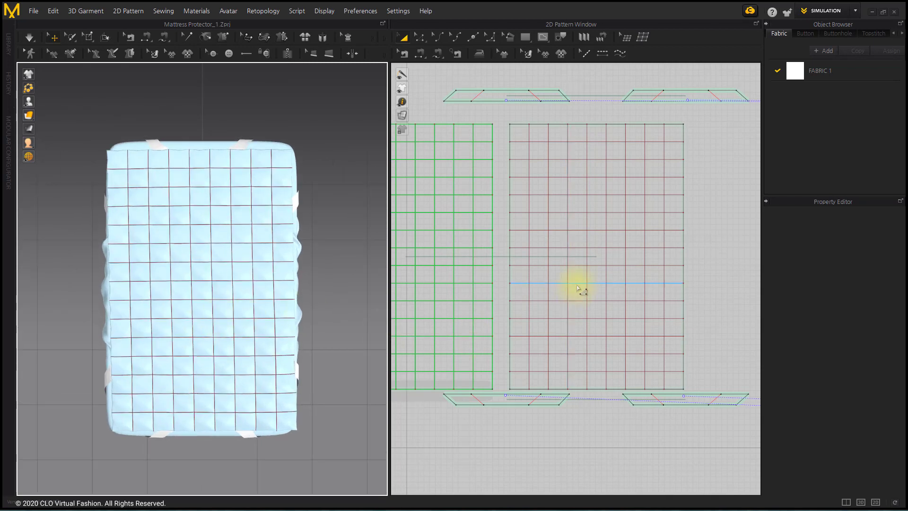
scroll(577, 290, down, 2)
right_drag(578, 290, 661, 284)
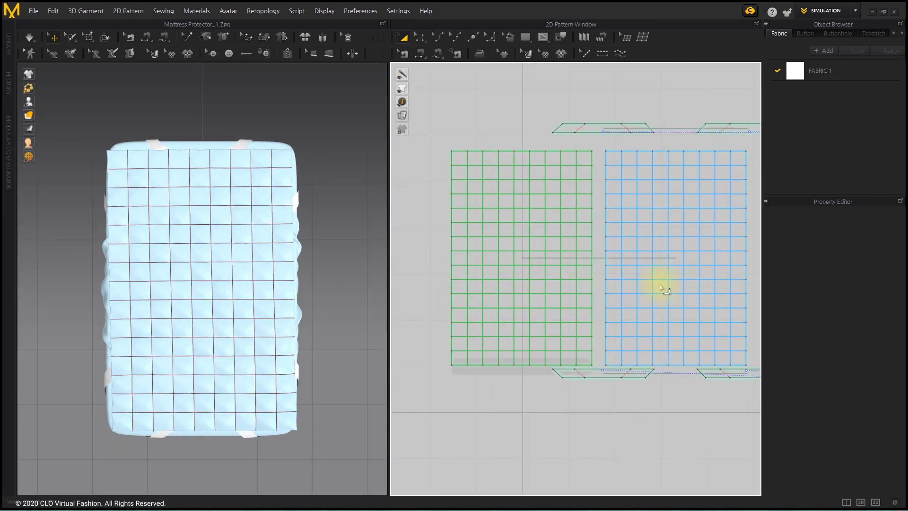
right_drag(669, 316, 652, 319)
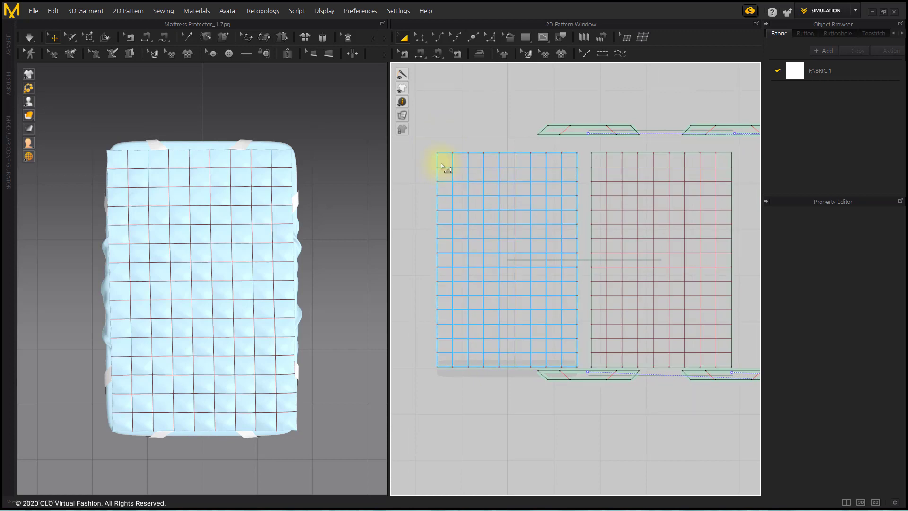
click(442, 166)
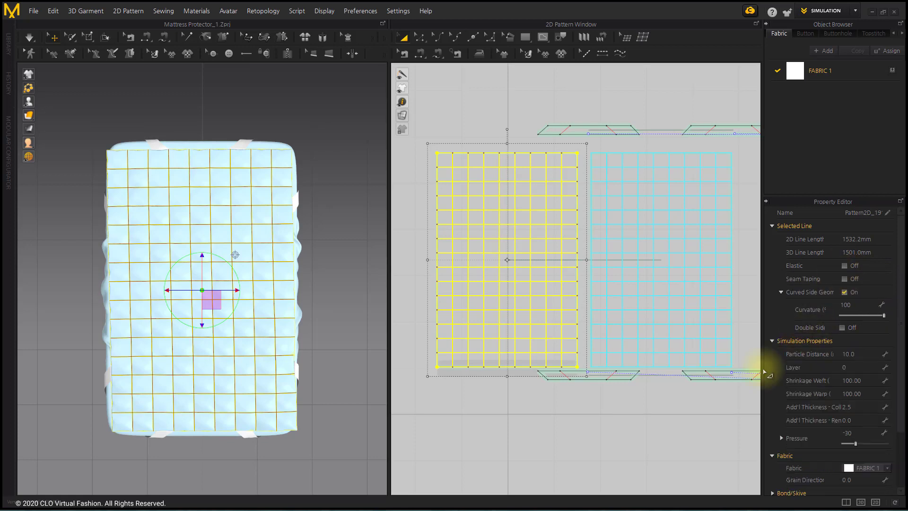
click(611, 465)
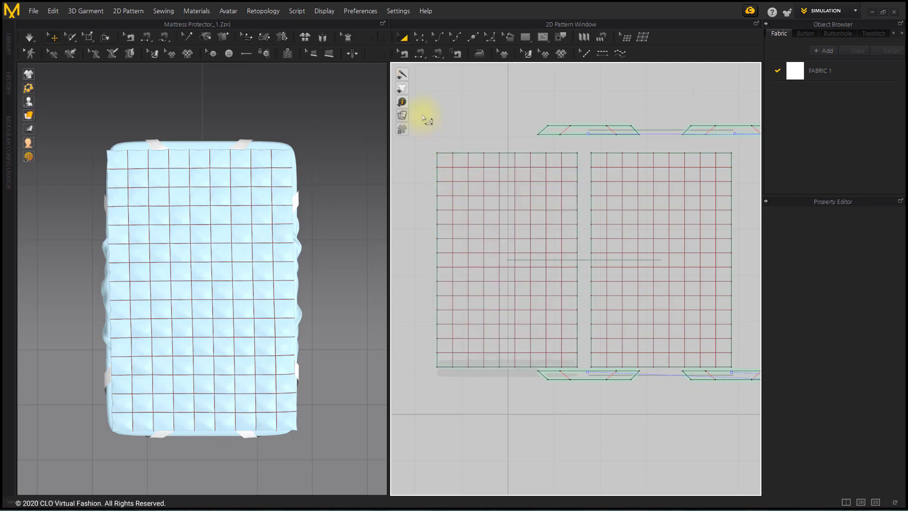
- Lock all pattern outlines and marquee-select the internal grid lines on both pieces
right_click(424, 118)
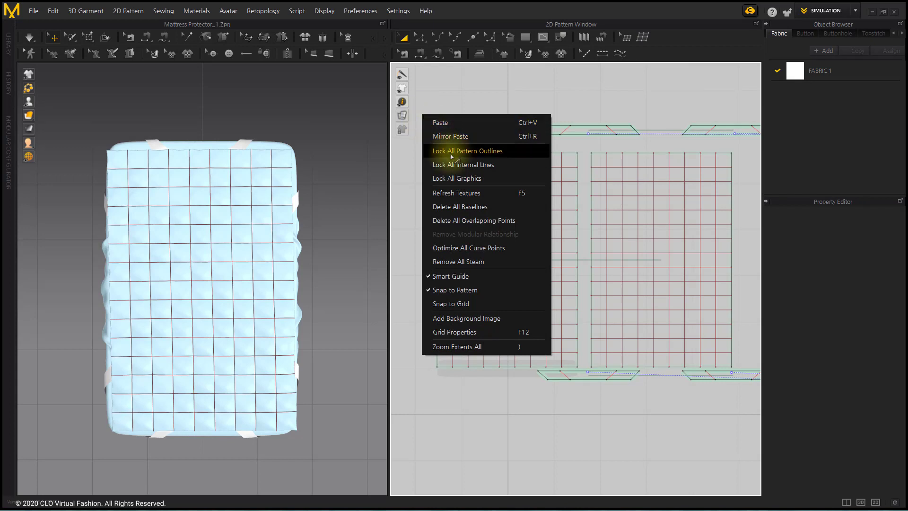
click(452, 151)
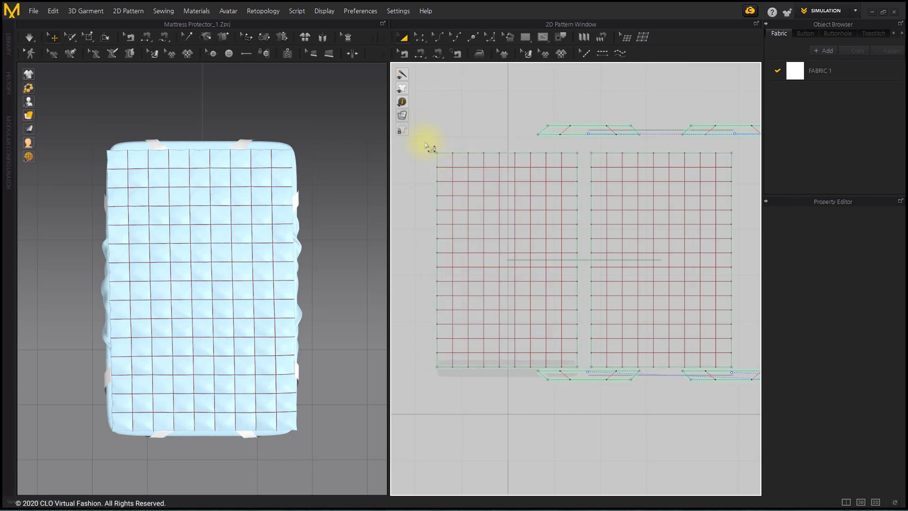
drag(423, 142, 767, 368)
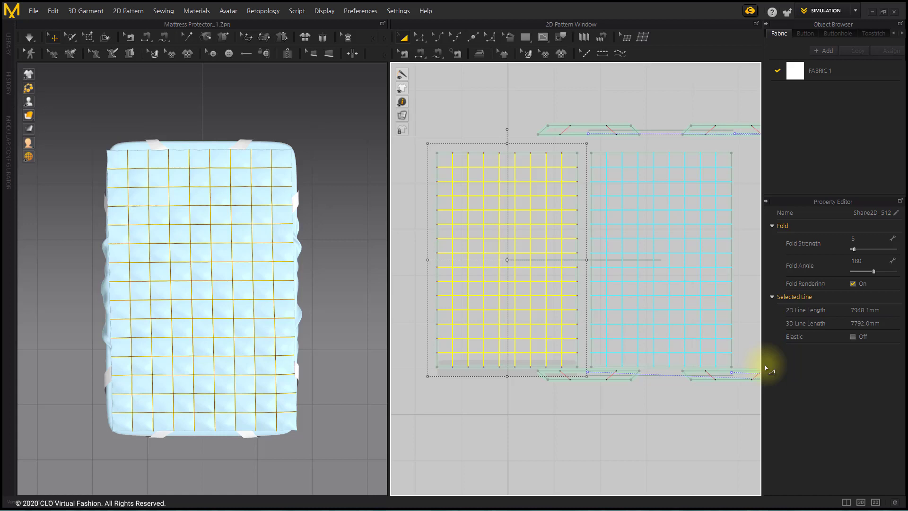
- Delete the selected grid lines and unlock all pattern outlines
key(Delete)
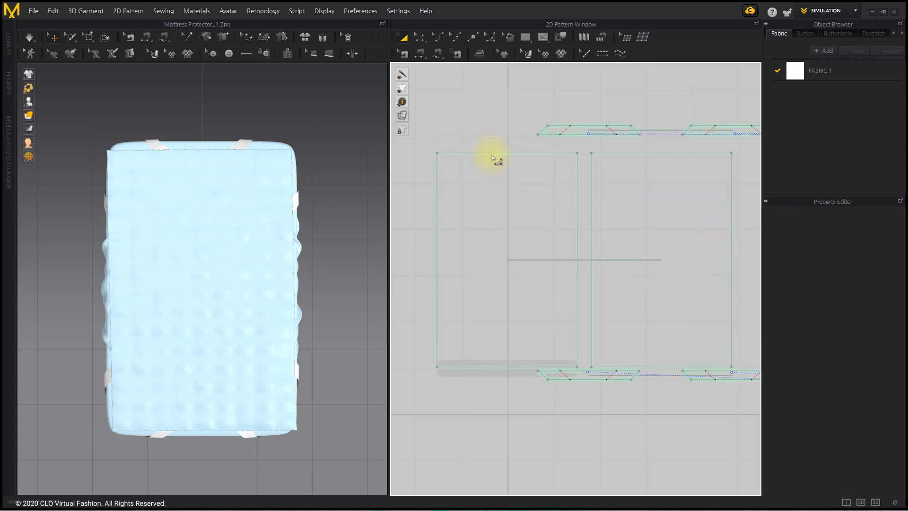
right_click(461, 126)
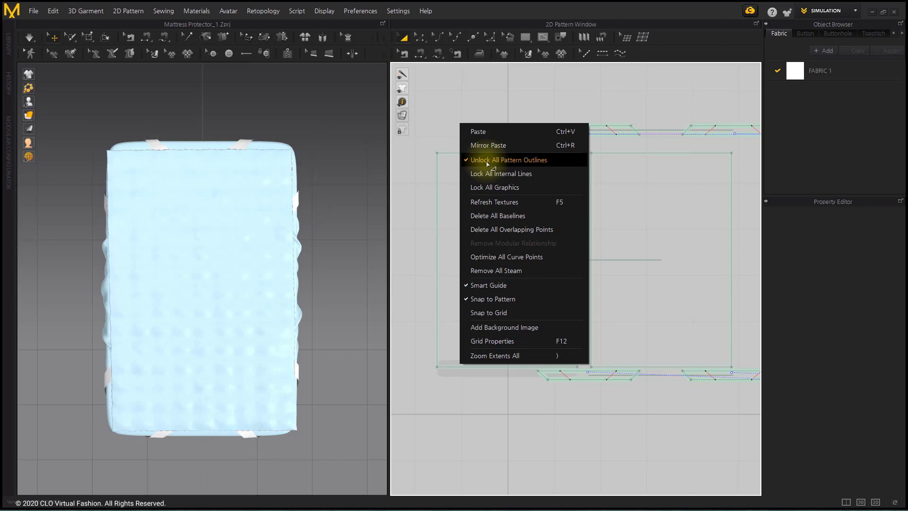
click(488, 161)
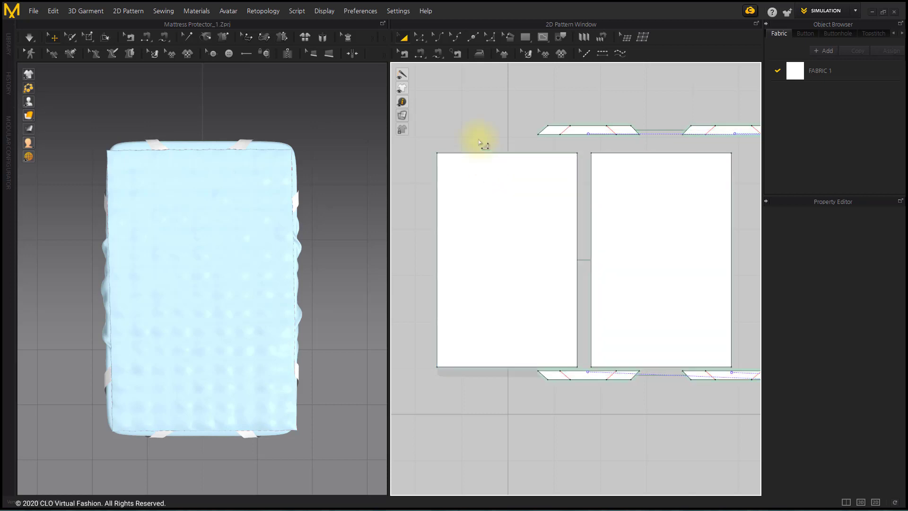
- Select the left piece's top and bottom edges for Offset as Internal Line along Curve
click(419, 37)
click(494, 154)
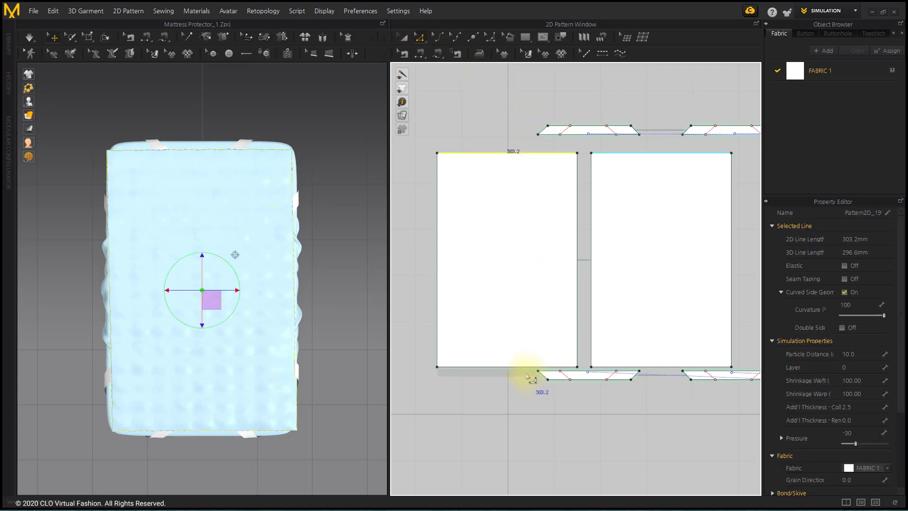
shift+click(516, 367)
right_click(517, 368)
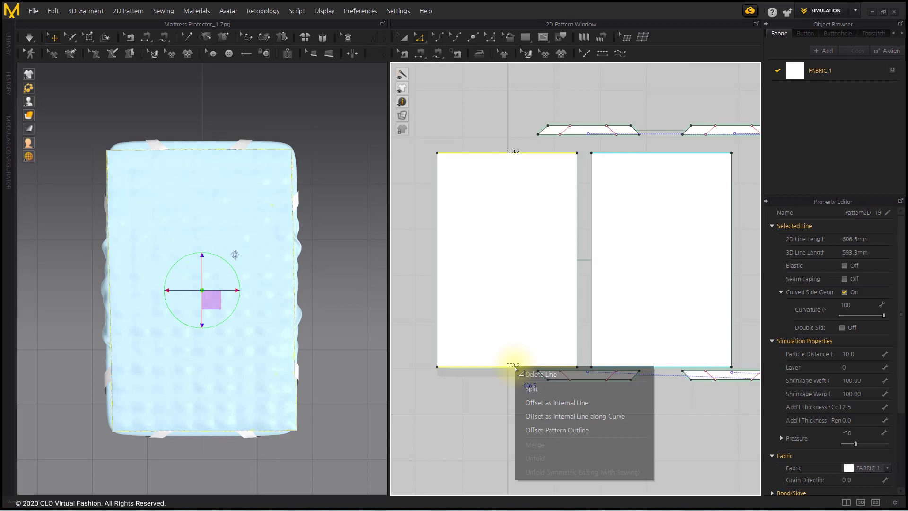
click(557, 418)
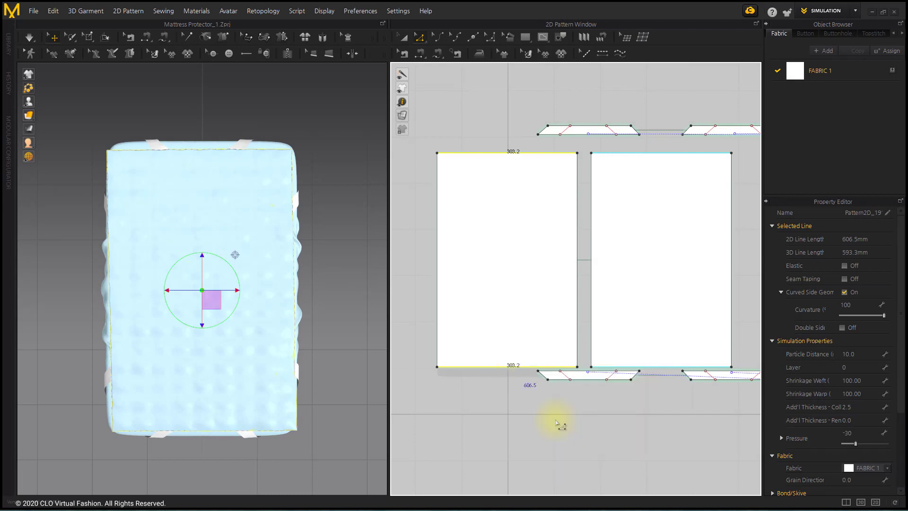
- Enter 5 in the offset settings to create evenly spaced stripe lines 66.1 mm apart
drag(486, 166, 345, 161)
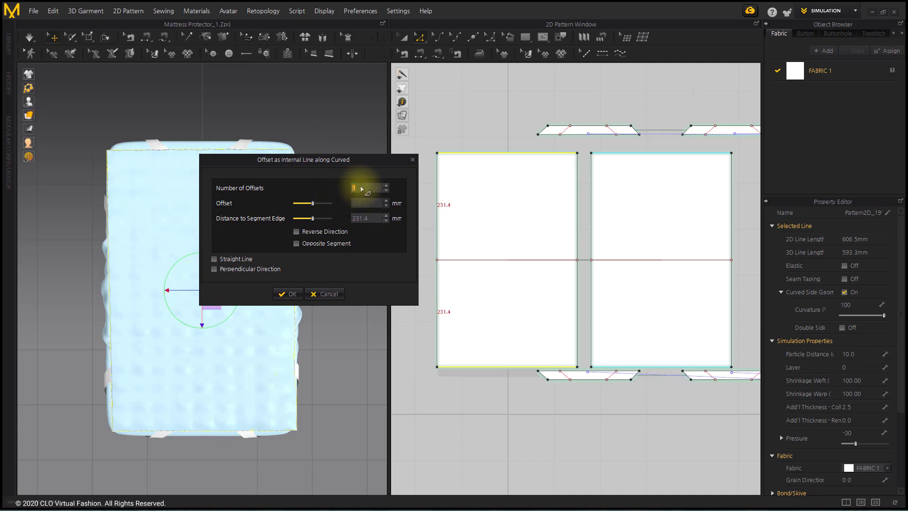
text(5)
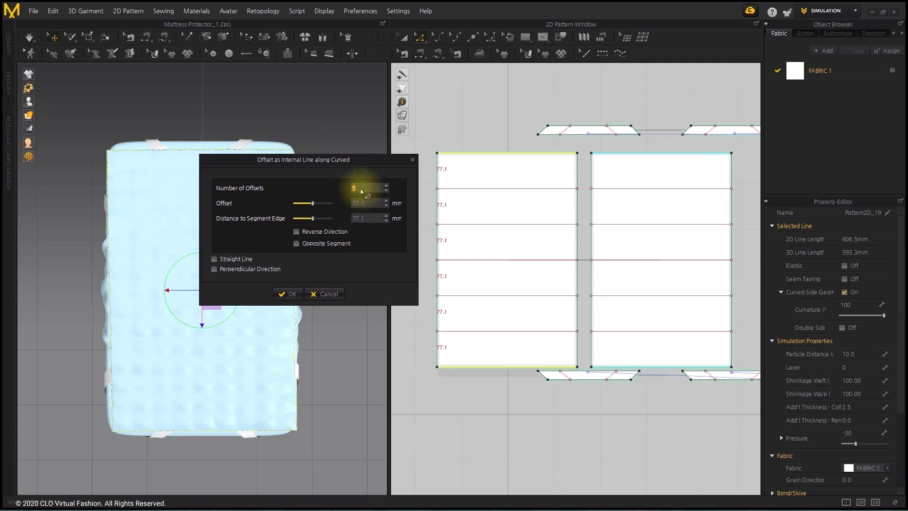
scroll(362, 191, up, 1)
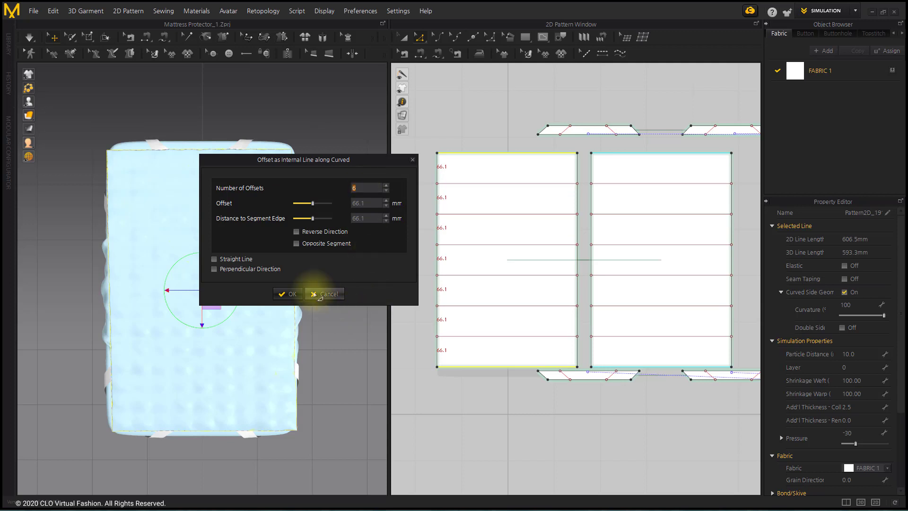
click(292, 294)
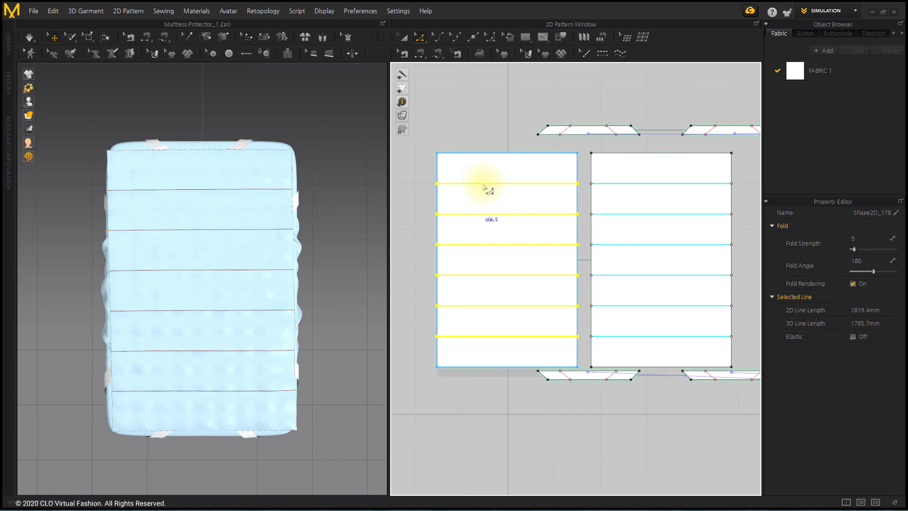
- Offset the selected stripe lines as new internal lines at a 10 mm distance
right_click(558, 186)
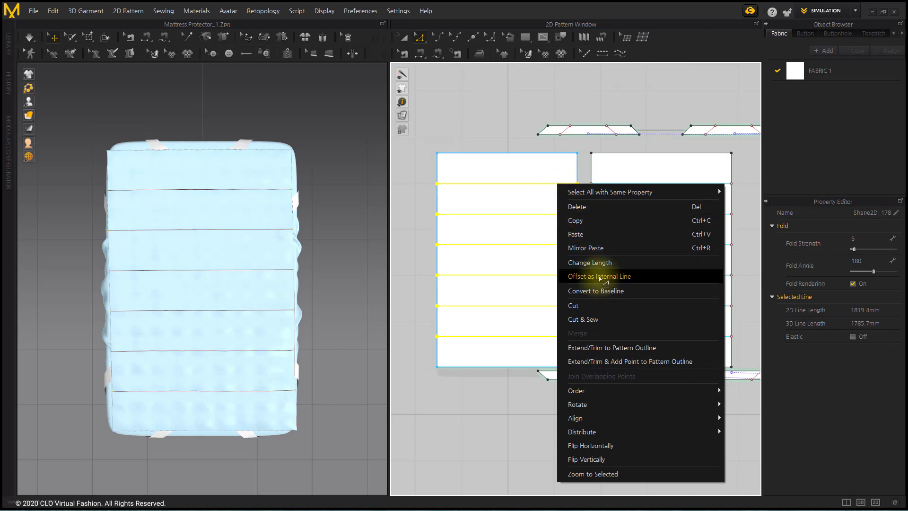
click(600, 278)
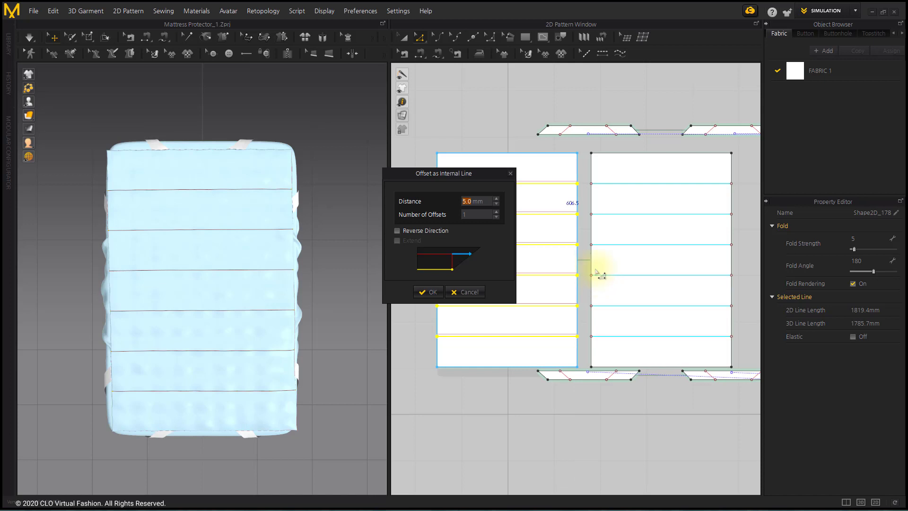
drag(485, 173, 365, 166)
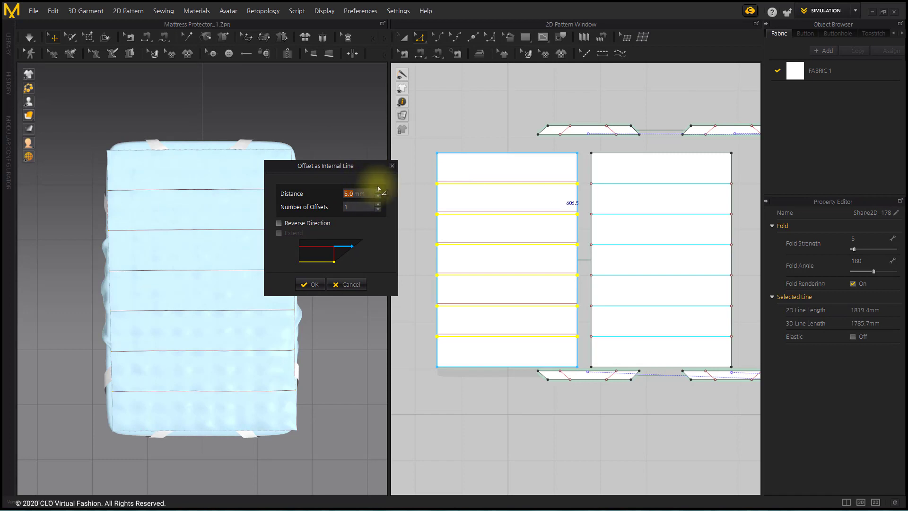
text(10)
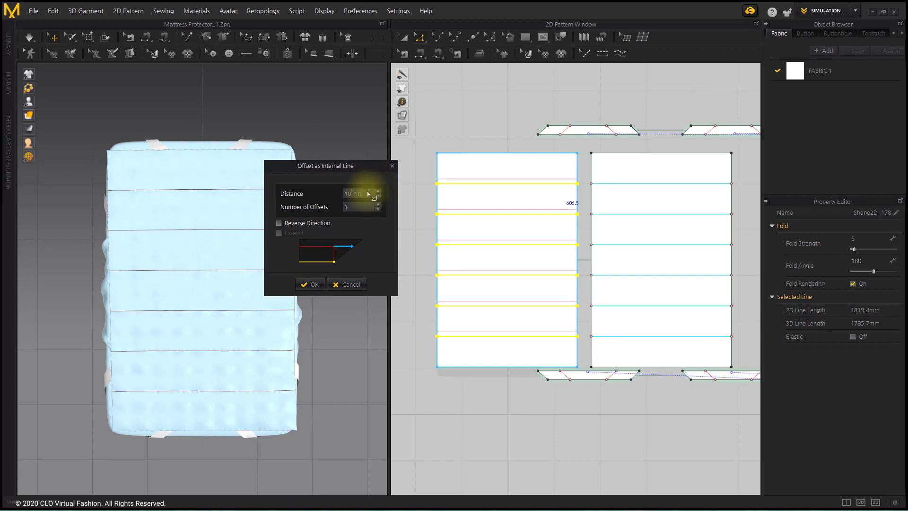
click(311, 284)
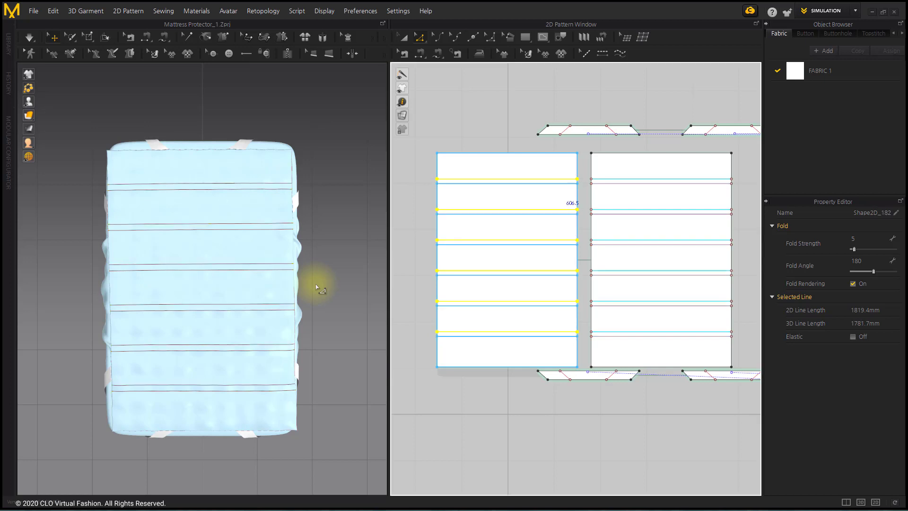
- Clear the stripe selection and select the left protector panel in Select/Move
click(410, 302)
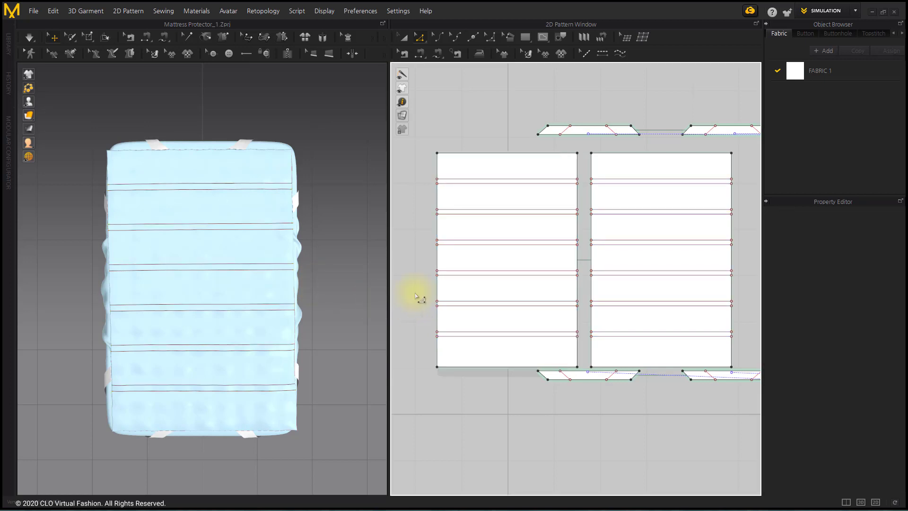
click(403, 53)
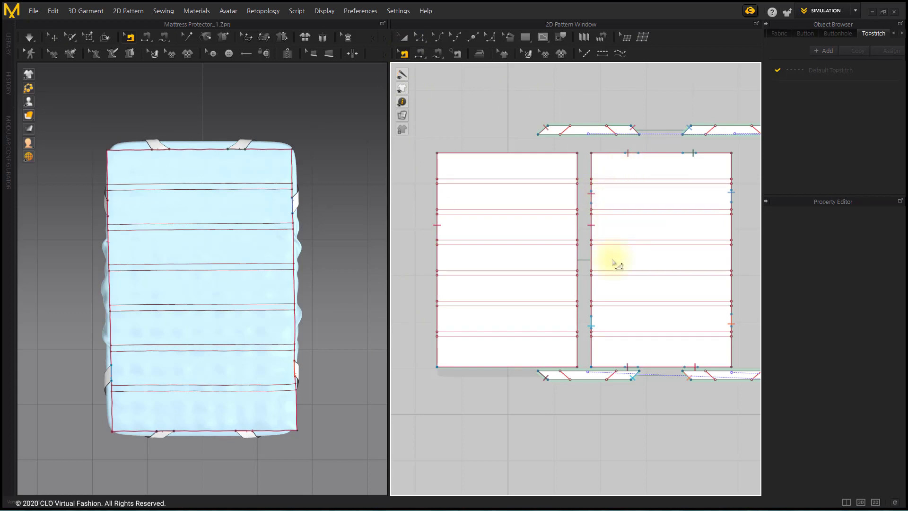
key(a)
click(489, 165)
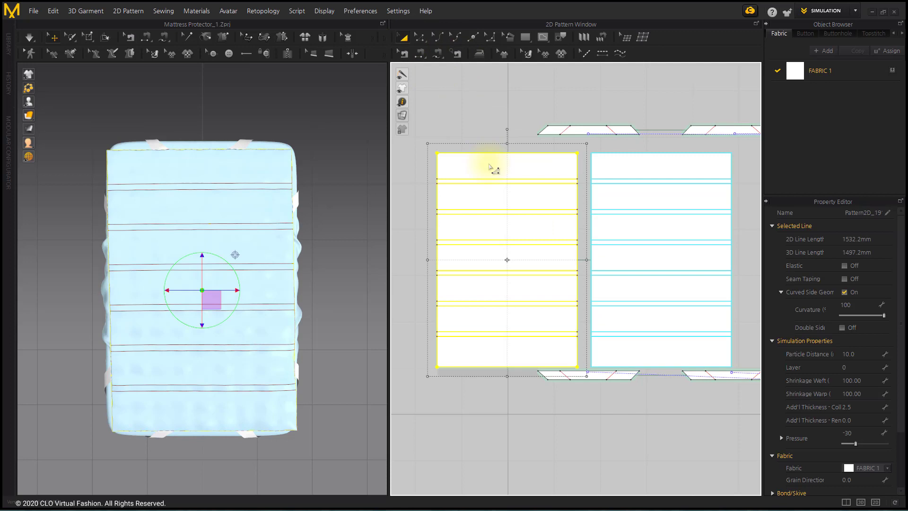
right_drag(331, 204, 282, 152)
scroll(251, 298, up, 5)
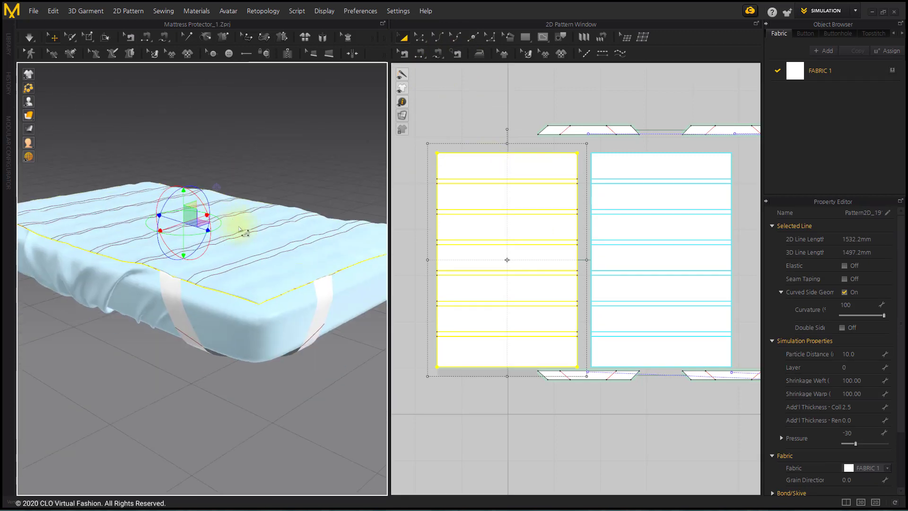
- Lift the top panel off the mattress, then delete the left protector panel
click(231, 225)
drag(230, 207, 232, 190)
click(465, 163)
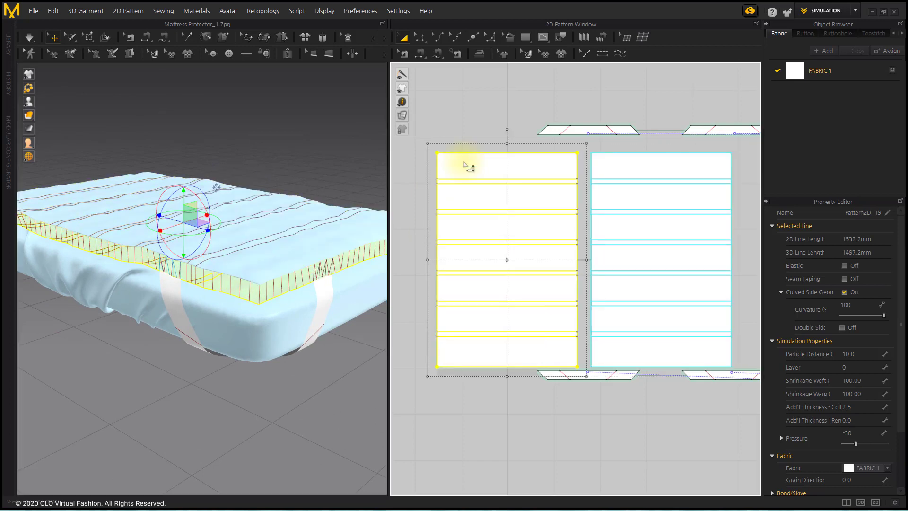
click(483, 207)
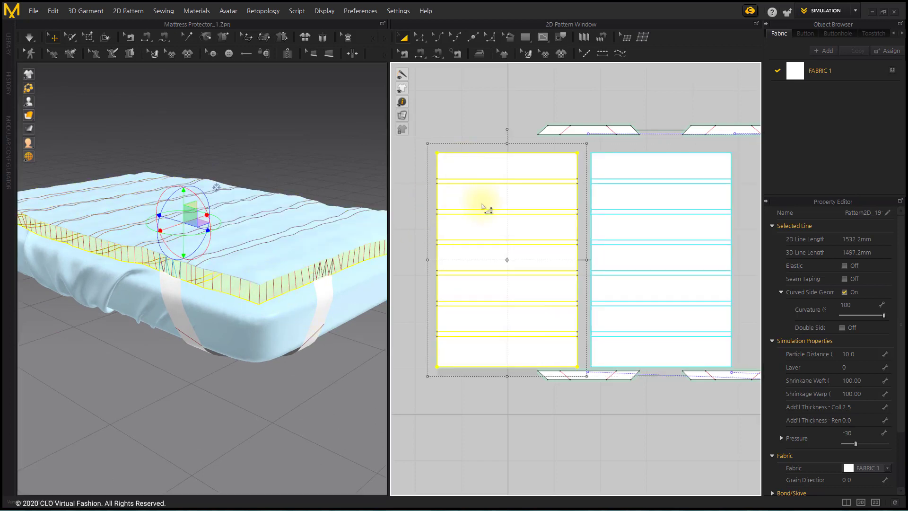
key(Delete)
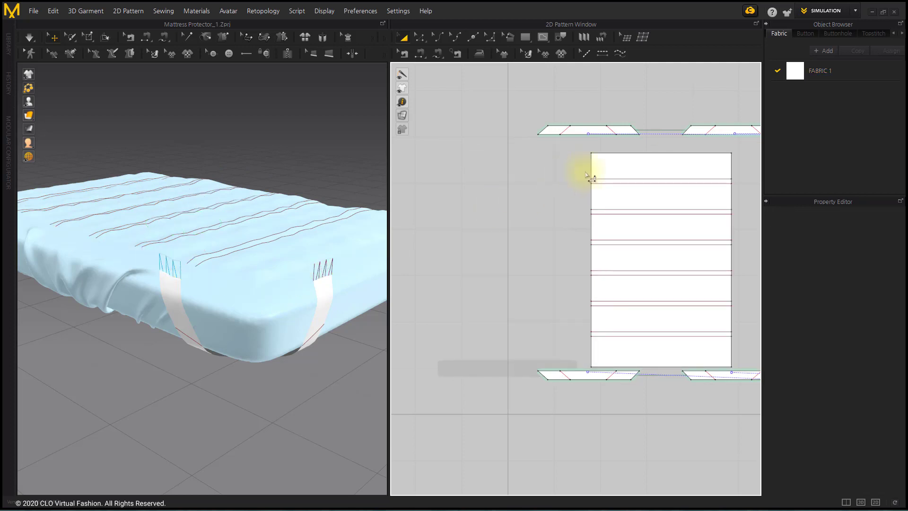
- Layer Clone (Under) the striped panel, place it on the left, and push it below
right_click(609, 162)
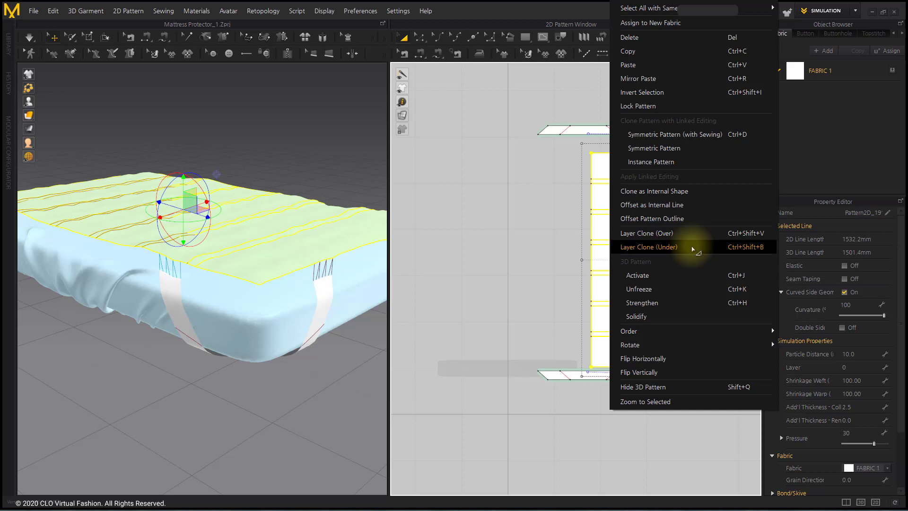
click(693, 249)
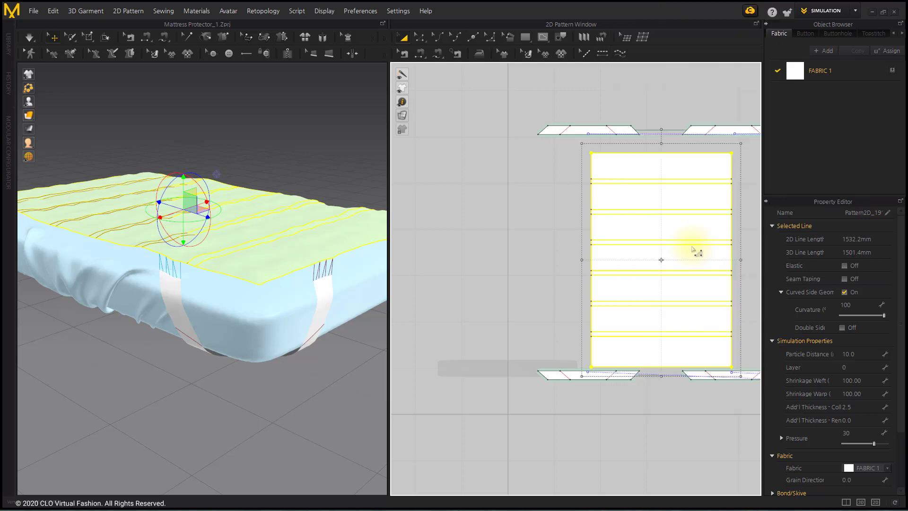
click(517, 260)
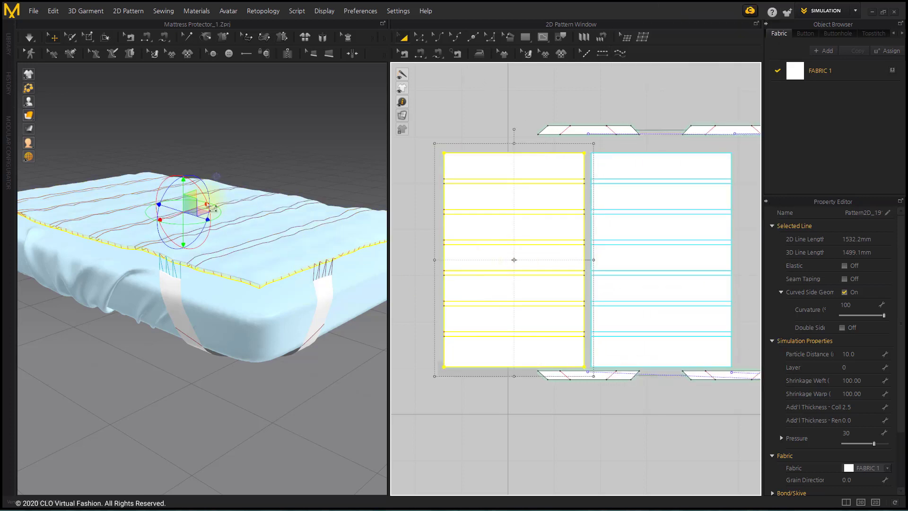
drag(189, 193, 205, 218)
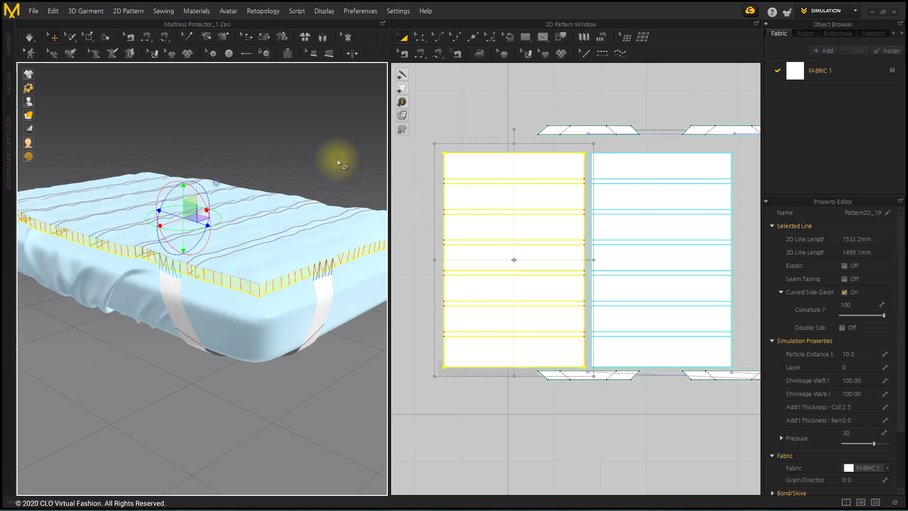
click(441, 132)
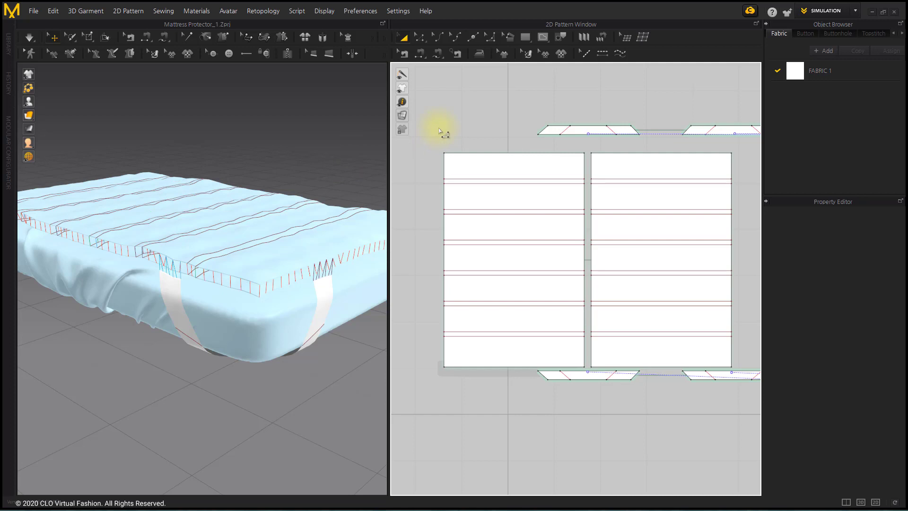
- Select both protector panels, apply an option from their 3D right-click menu, then deselect
click(531, 168)
shift+click(622, 172)
right_click(310, 239)
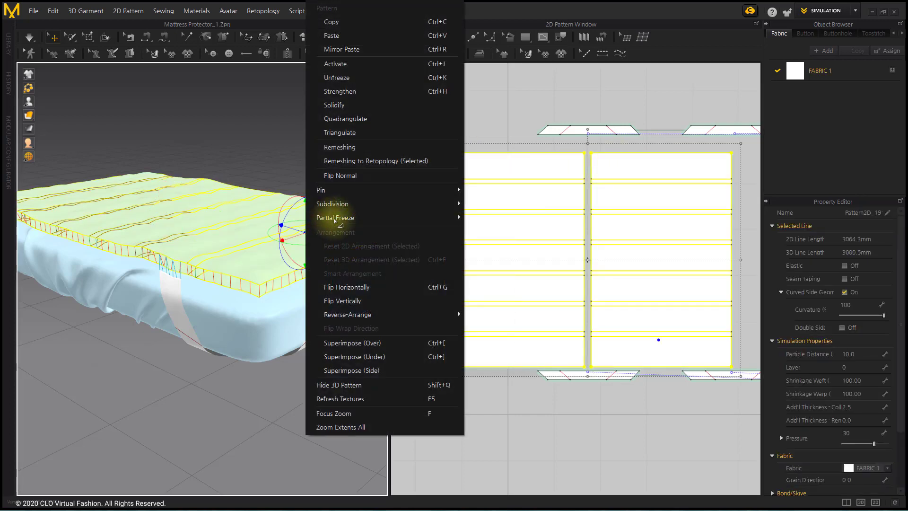
click(356, 77)
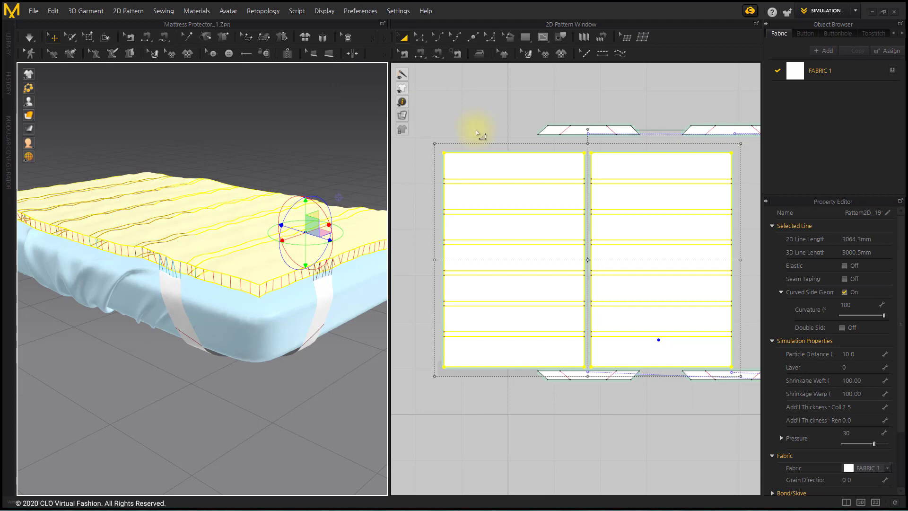
click(480, 127)
- Set the left protector panel's pressure to -30 and re-simulate, viewing from a higher angle
click(634, 168)
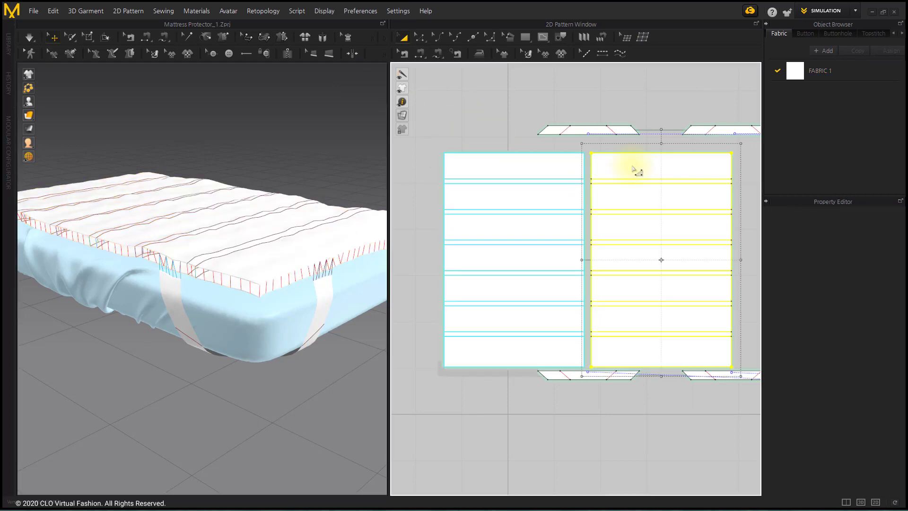
click(563, 169)
click(870, 435)
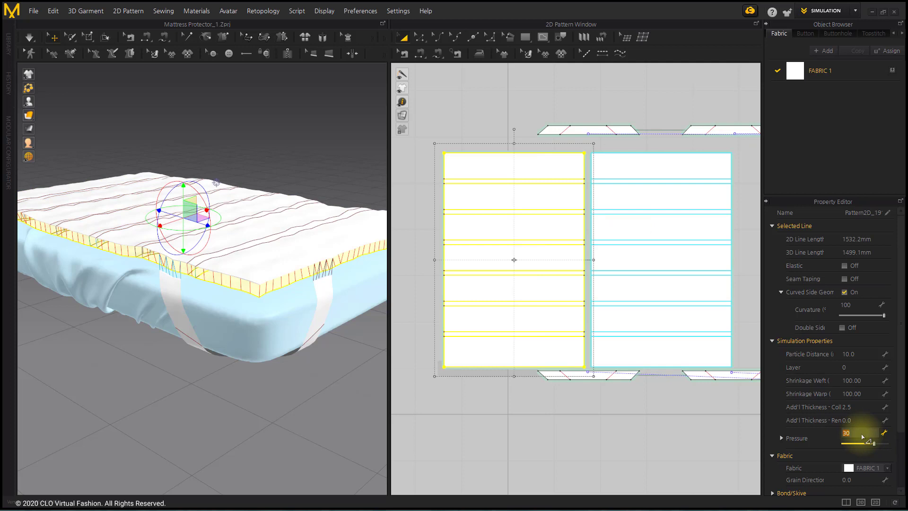
key(Return)
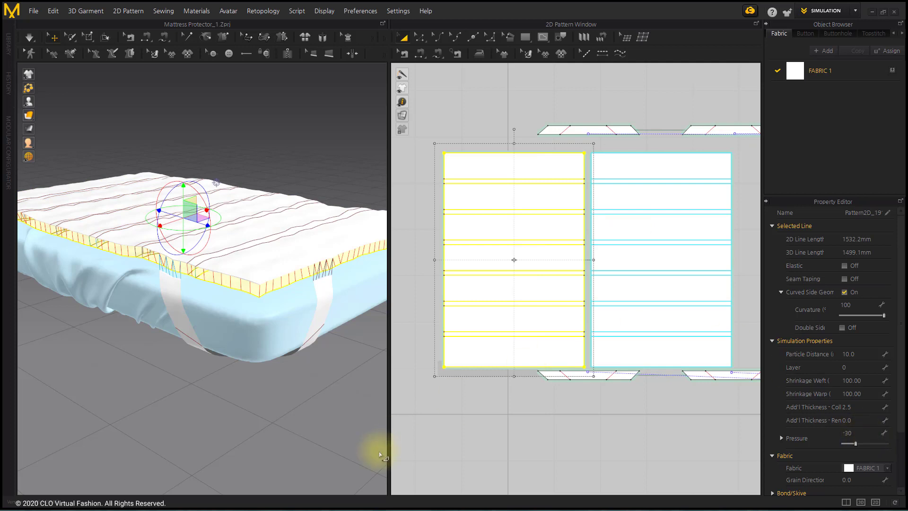
click(300, 416)
key(space)
right_drag(280, 387, 274, 345)
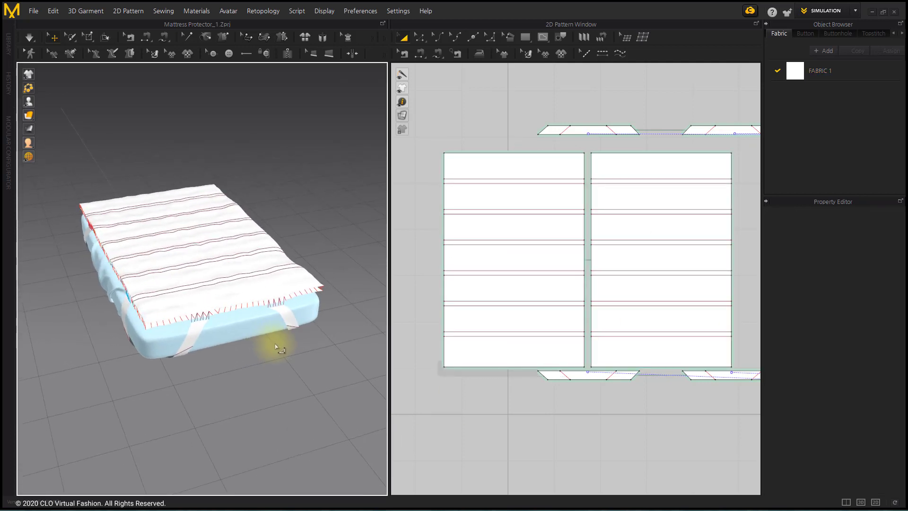
- Run a brief cloth simulation and stop it
click(29, 37)
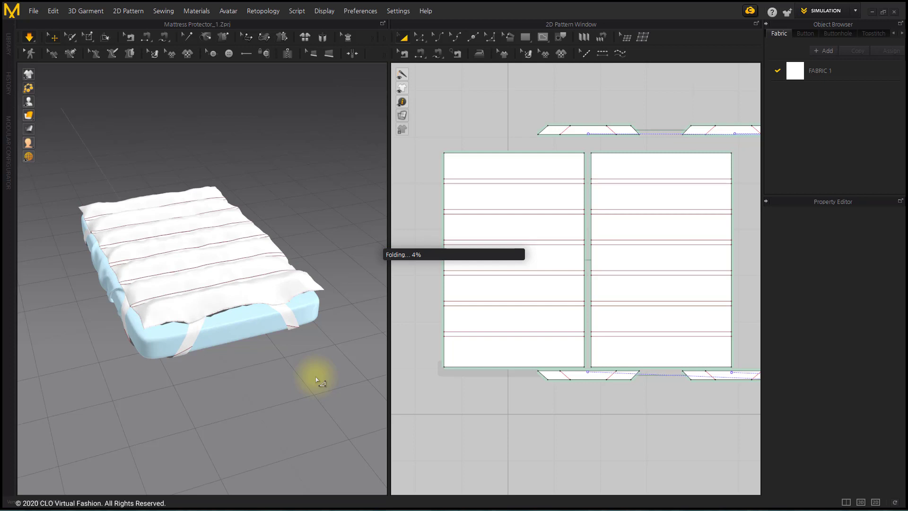
key(space)
scroll(241, 312, up, 5)
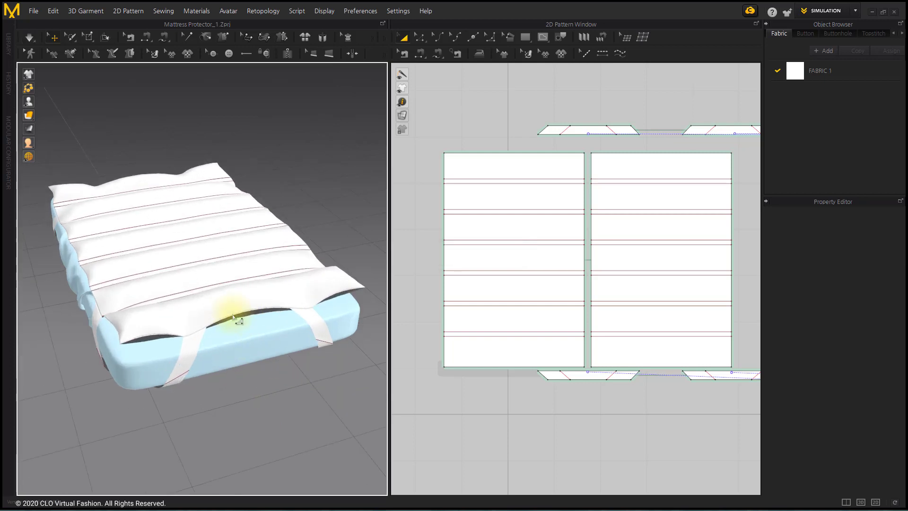
scroll(282, 291, down, 5)
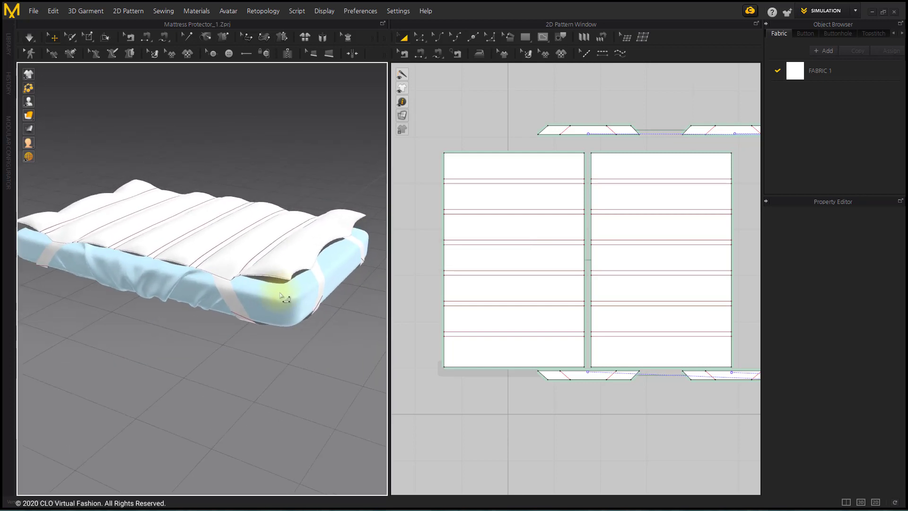
- Set the right quilt panel's pressure to 10 and the left panel's to -10
click(301, 246)
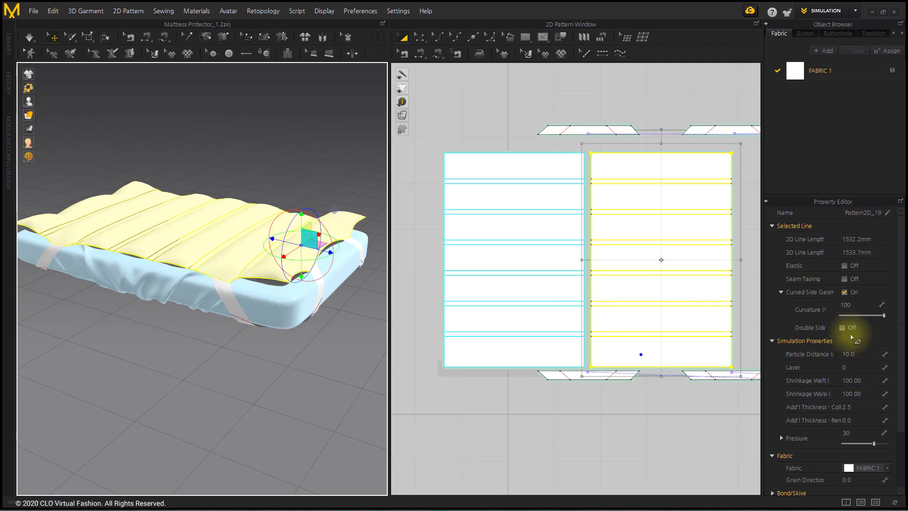
click(857, 433)
text(10)
key(Return)
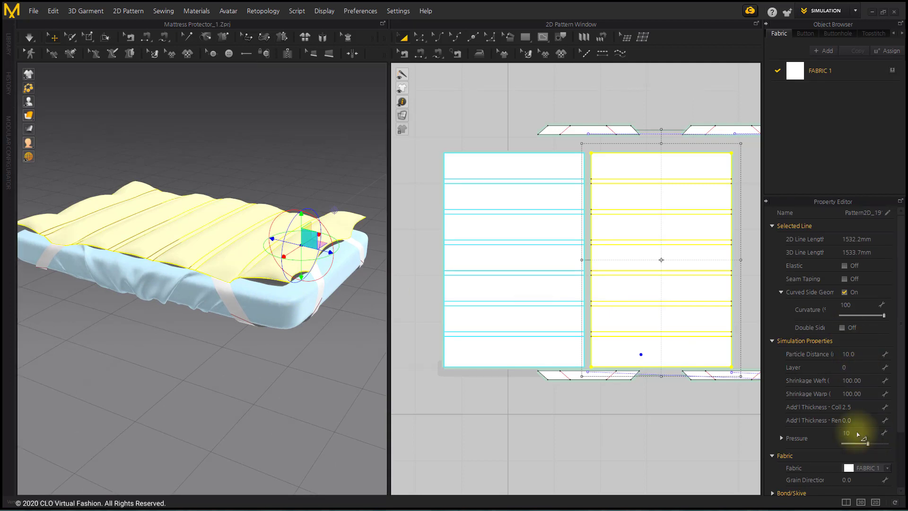
click(563, 366)
click(865, 439)
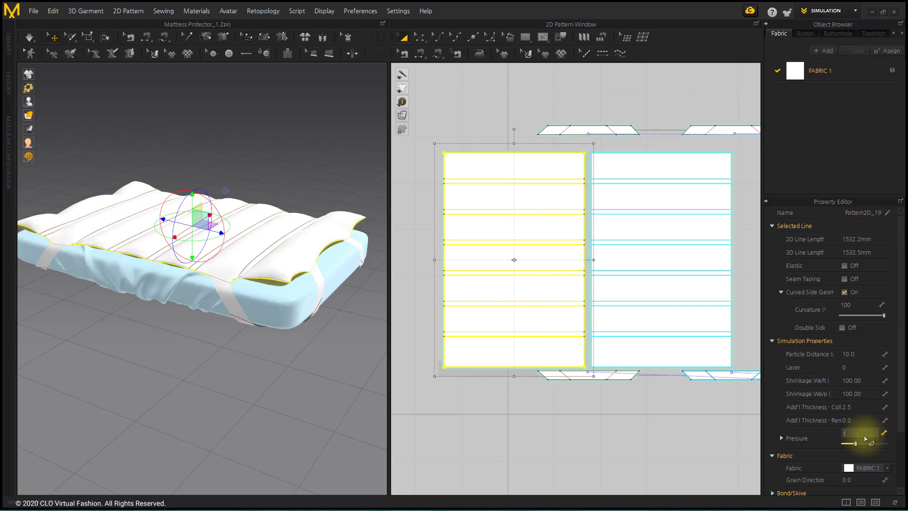
key(Return)
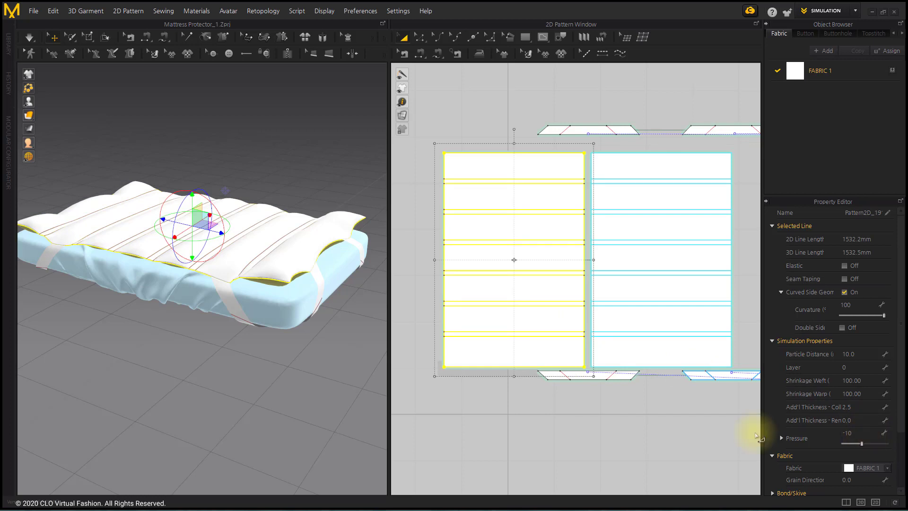
- Deselect all patterns and simulate so the quilted channels puff up
click(295, 394)
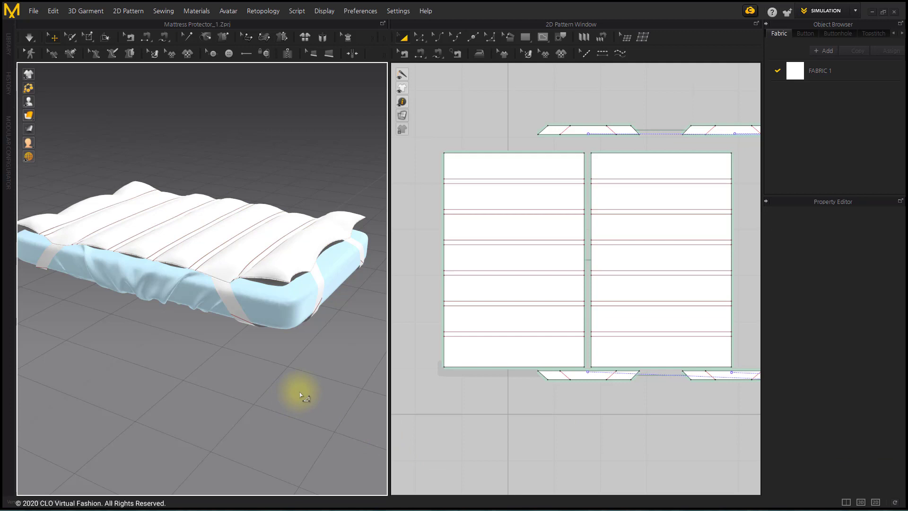
key(space)
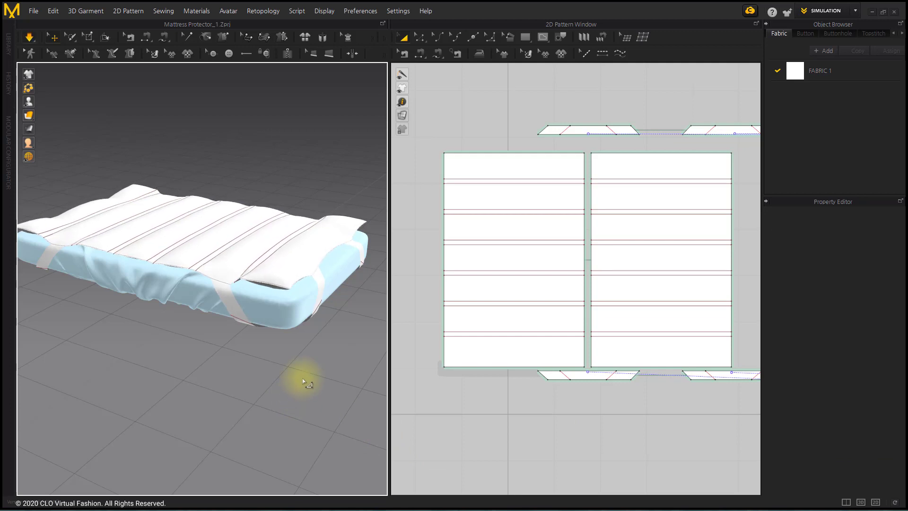
right_drag(307, 343, 180, 293)
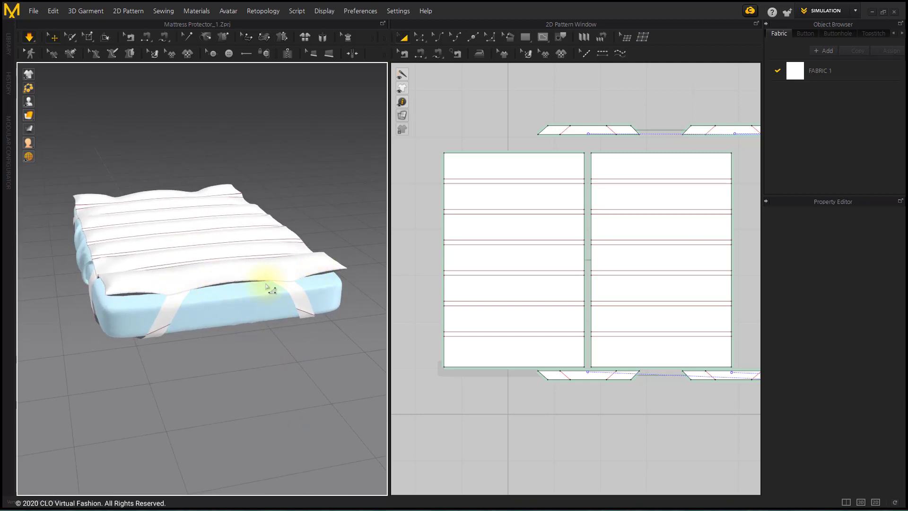
right_drag(121, 314, 209, 310)
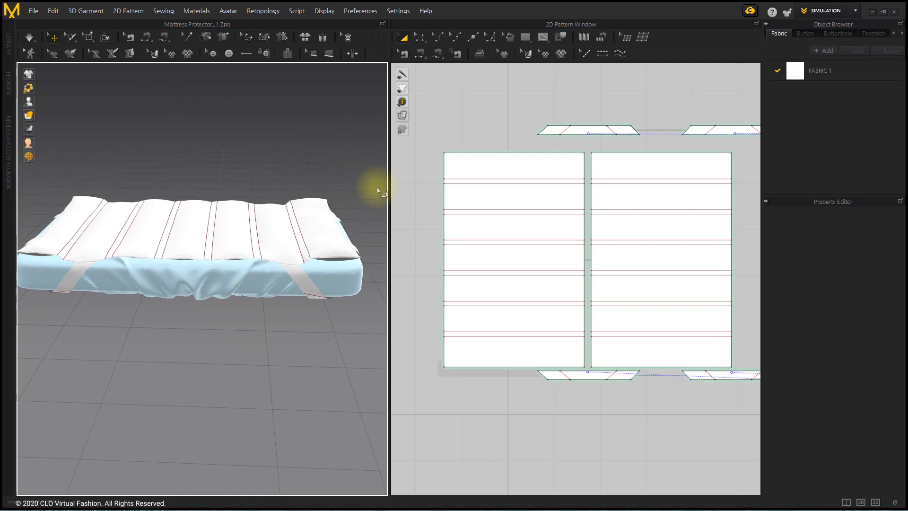
- Freeze the four band strips, top and bottom pairs
click(472, 37)
scroll(553, 124, down, 2)
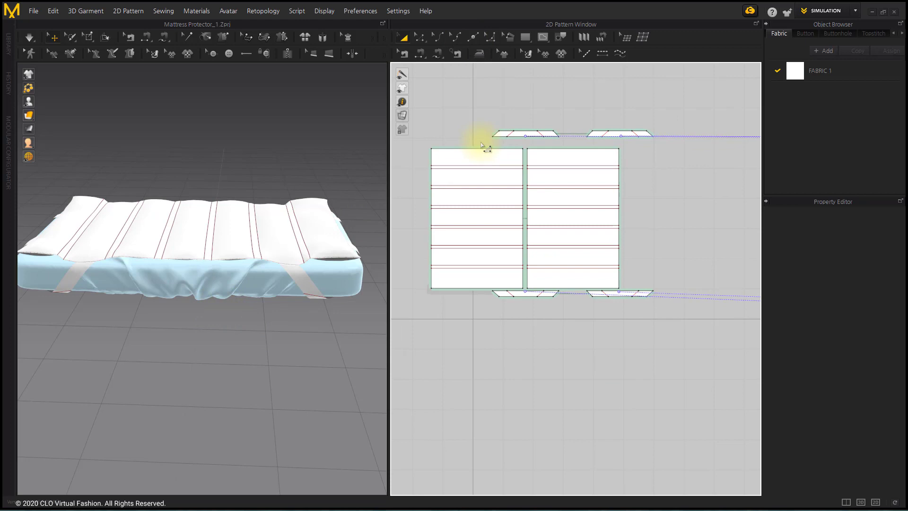
drag(466, 104, 669, 147)
shift+drag(681, 347, 472, 293)
right_click(297, 275)
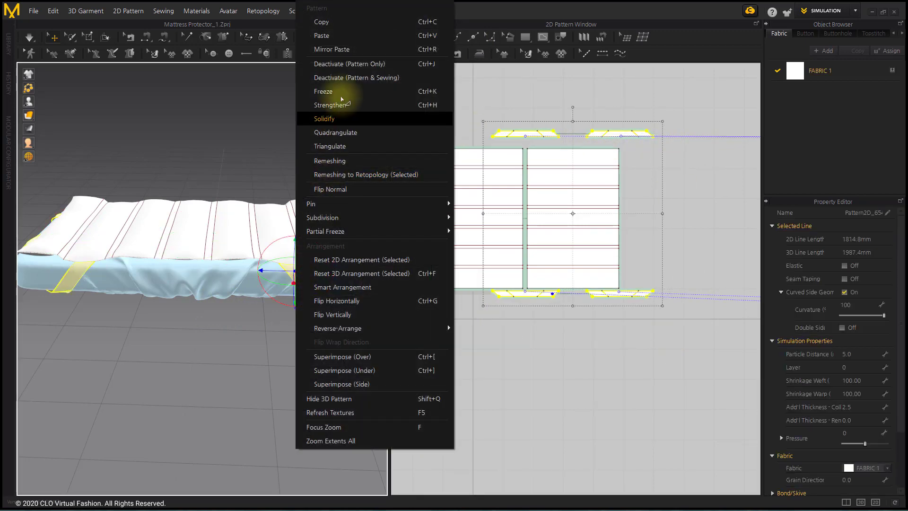
click(340, 79)
click(337, 161)
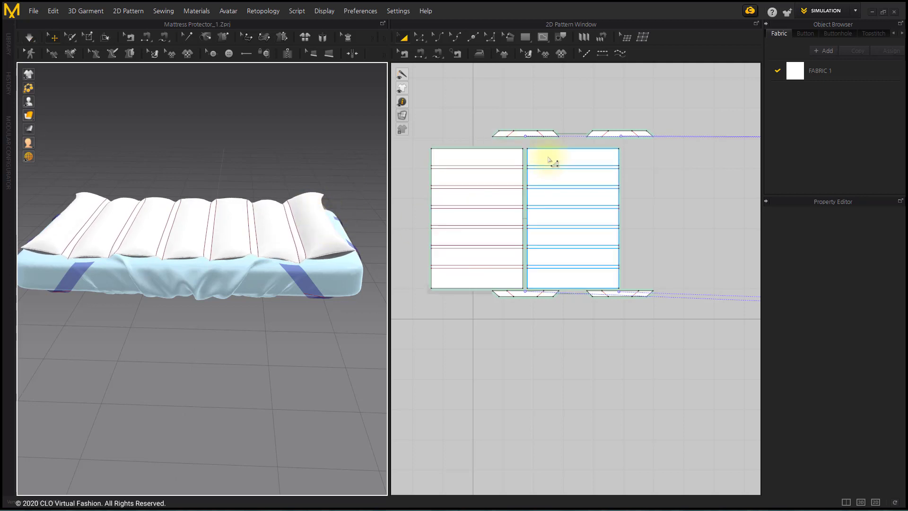
- Set the right quilt panel's pressure to -10 and the left panel's to -5
click(551, 156)
click(864, 434)
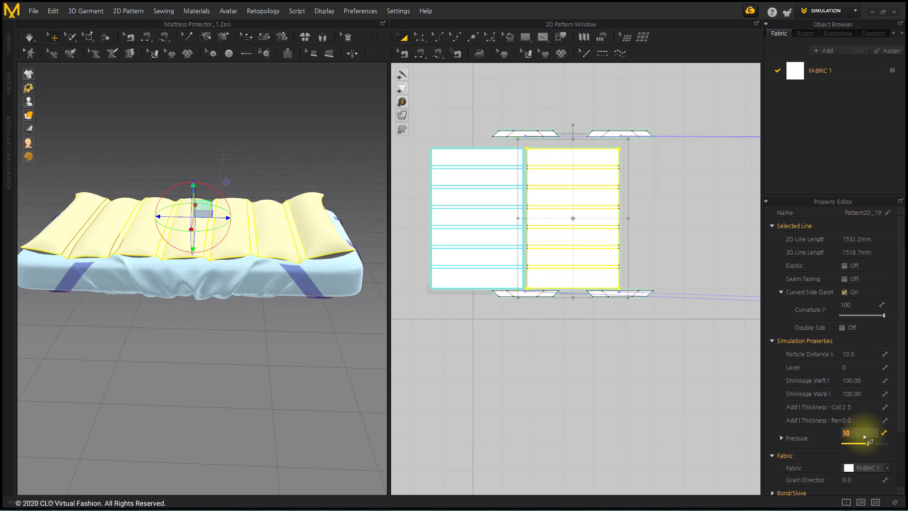
text(-10)
key(Return)
click(460, 282)
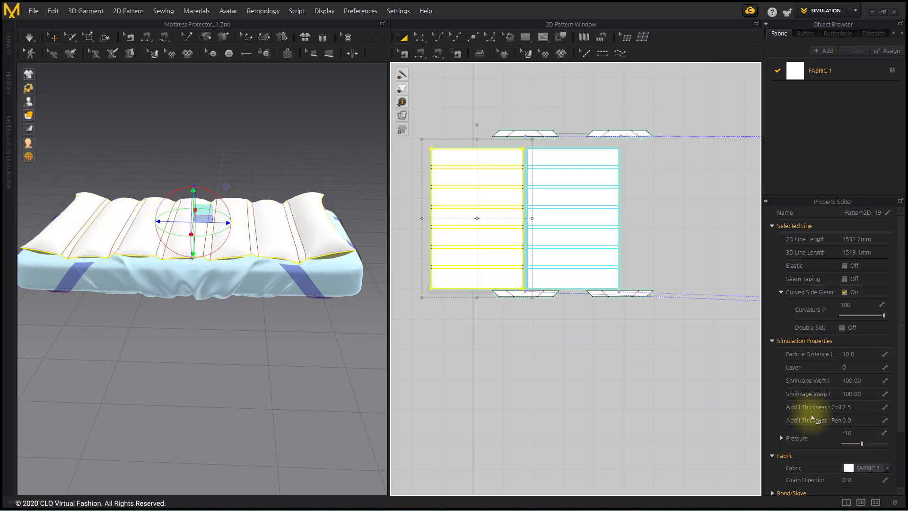
click(864, 434)
text(-5)
key(Return)
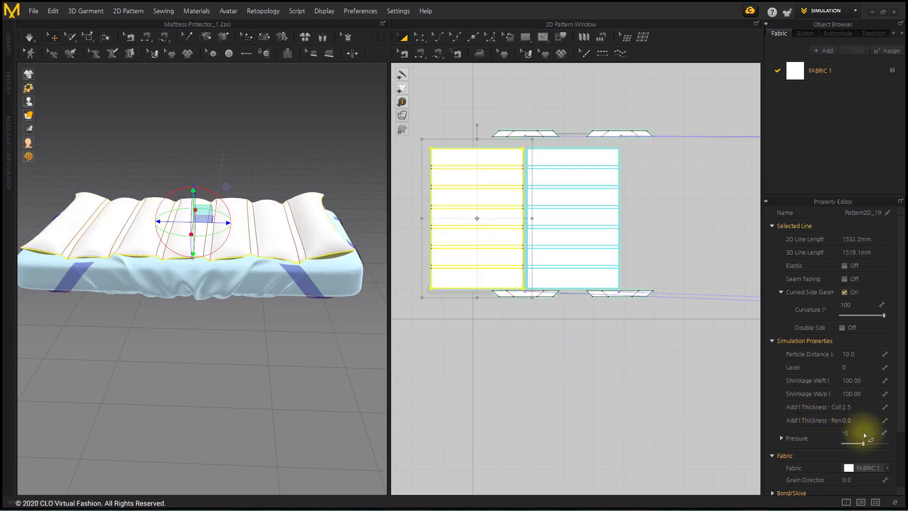
click(315, 314)
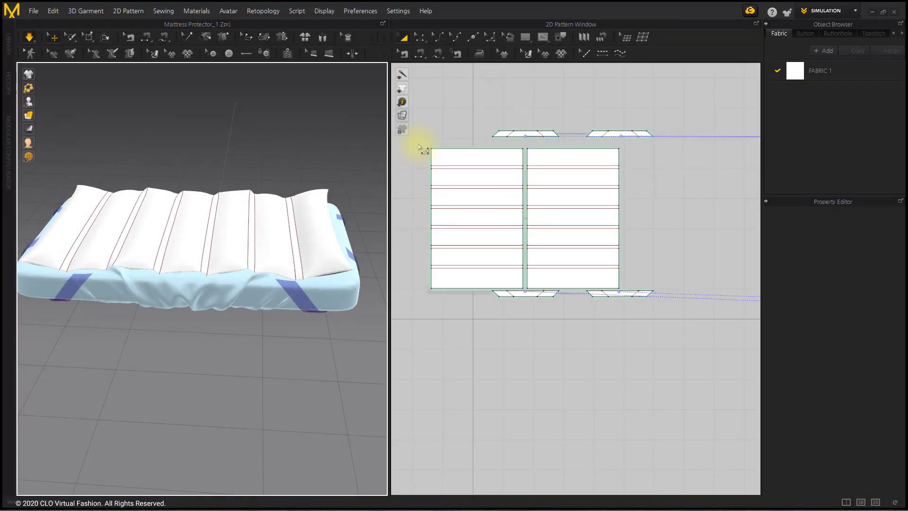
- Simulate both selected quilt panels until the protector settles flatter, then deselect
drag(418, 144, 633, 294)
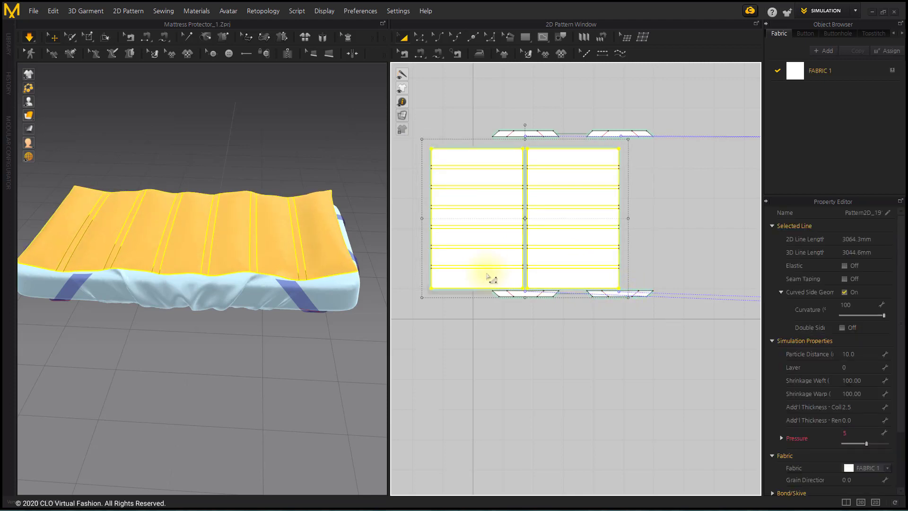
click(435, 290)
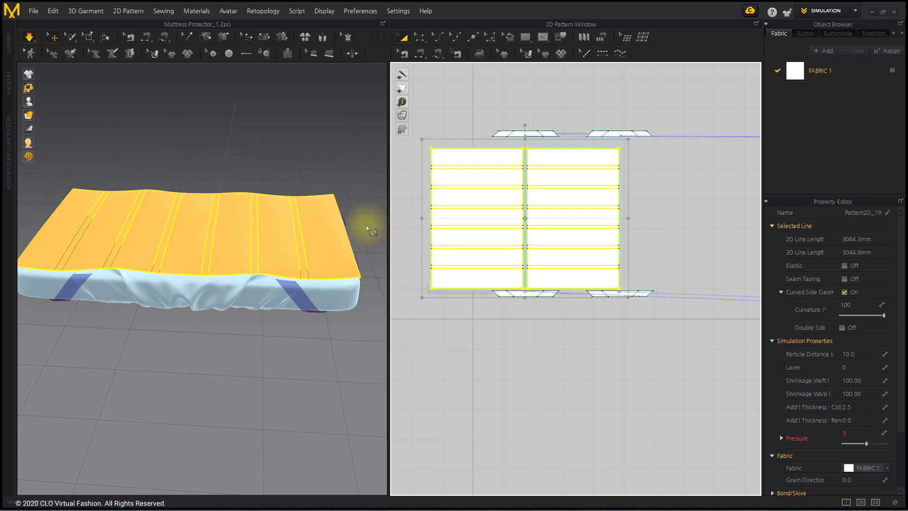
key(space)
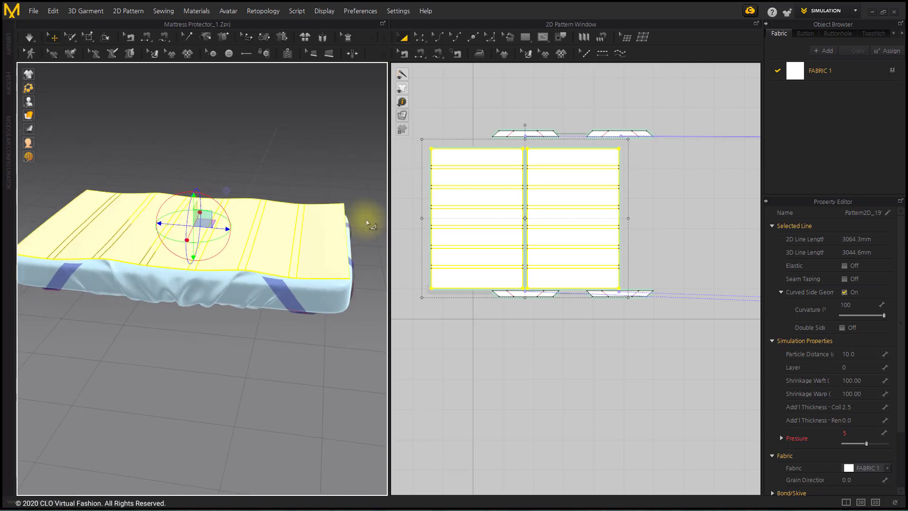
key(space)
key(space)
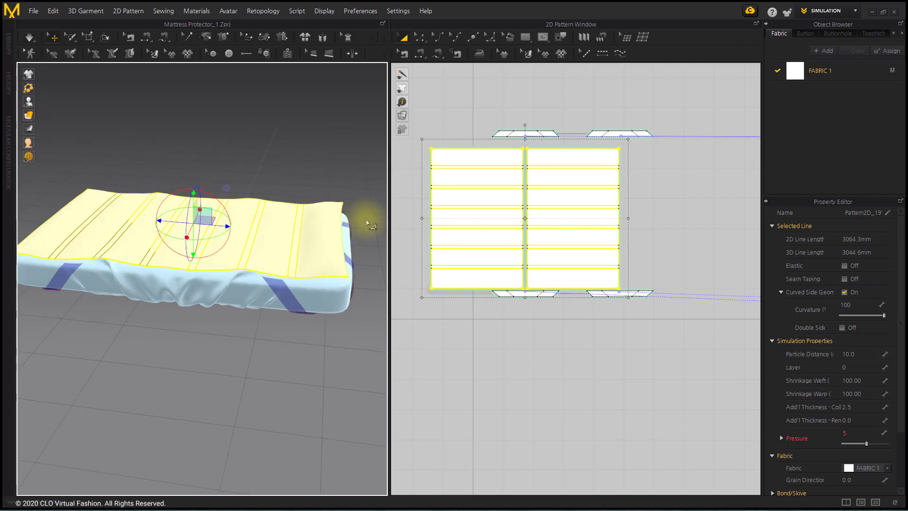
click(360, 186)
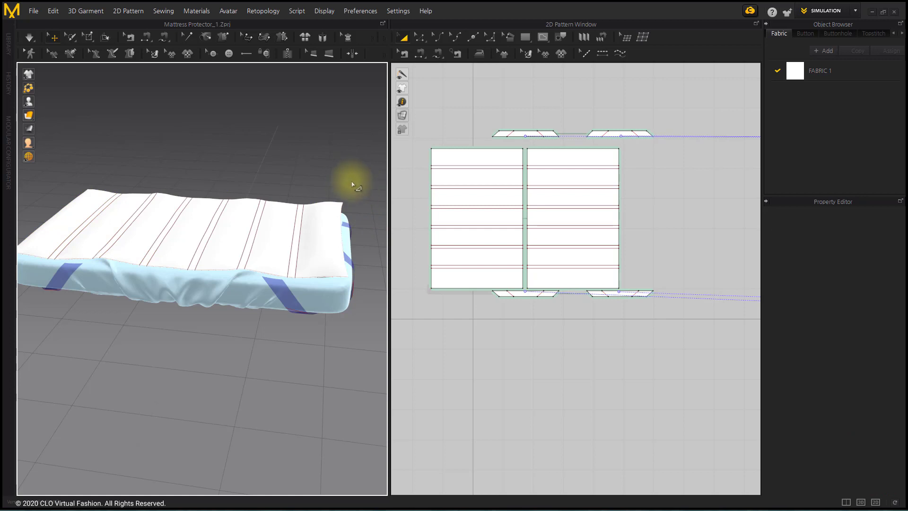
- Turn on Seam Taping for the right quilt panel's top, right, bottom and left edges, then re-simulate
click(503, 54)
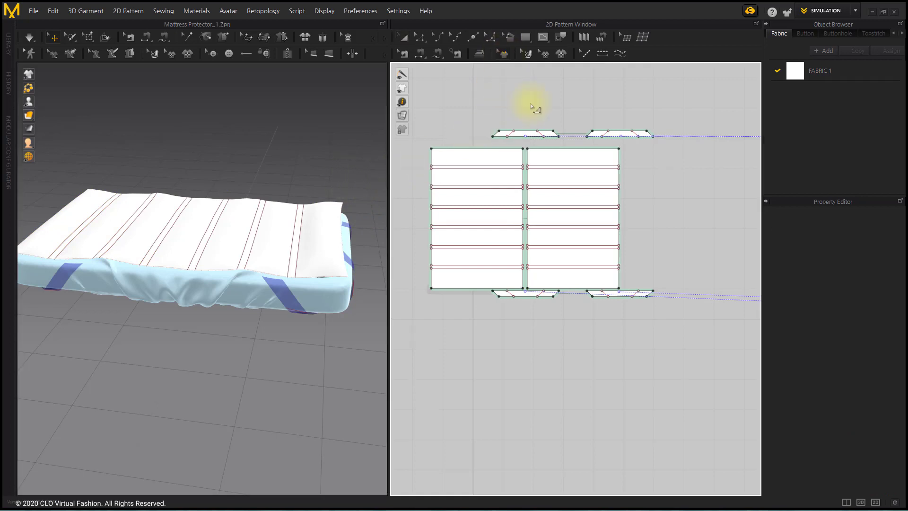
click(536, 149)
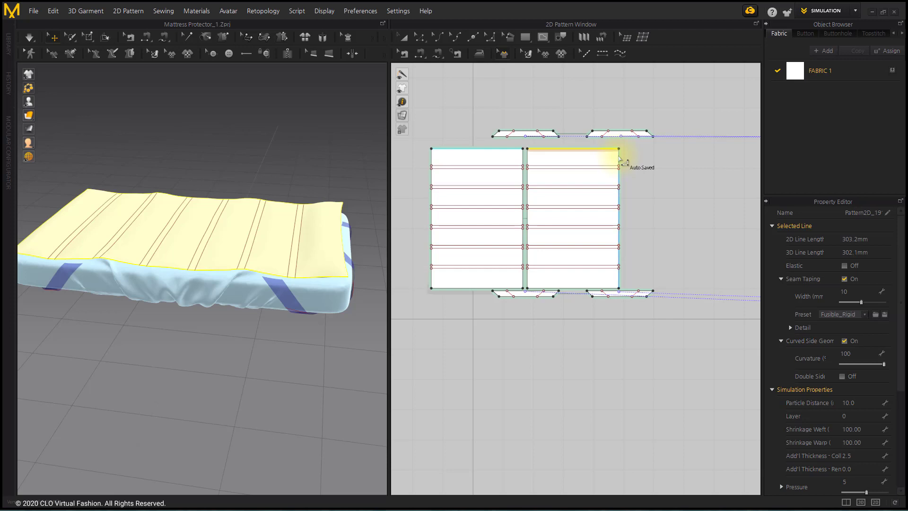
click(619, 282)
click(579, 288)
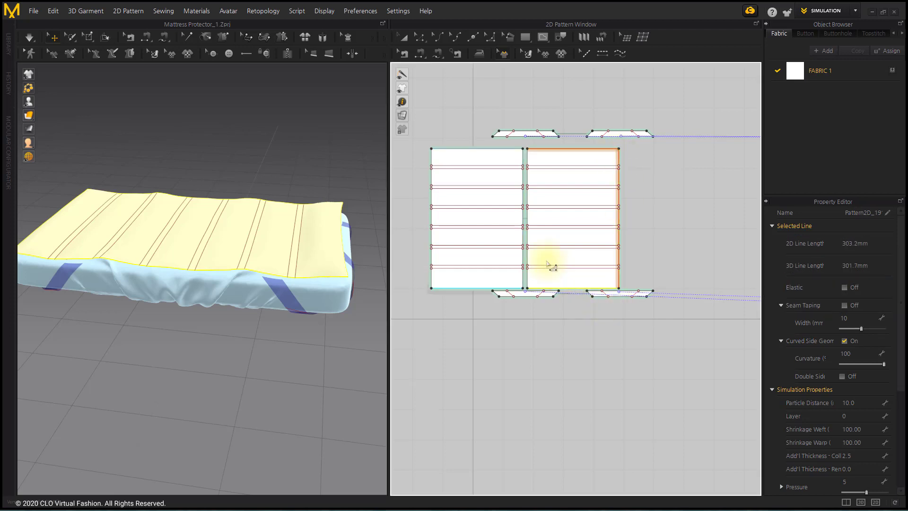
click(526, 182)
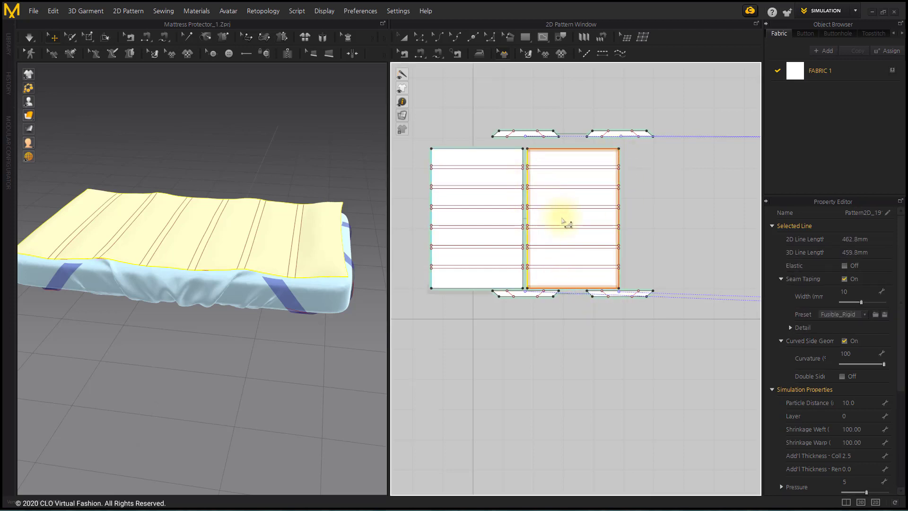
click(419, 37)
click(453, 113)
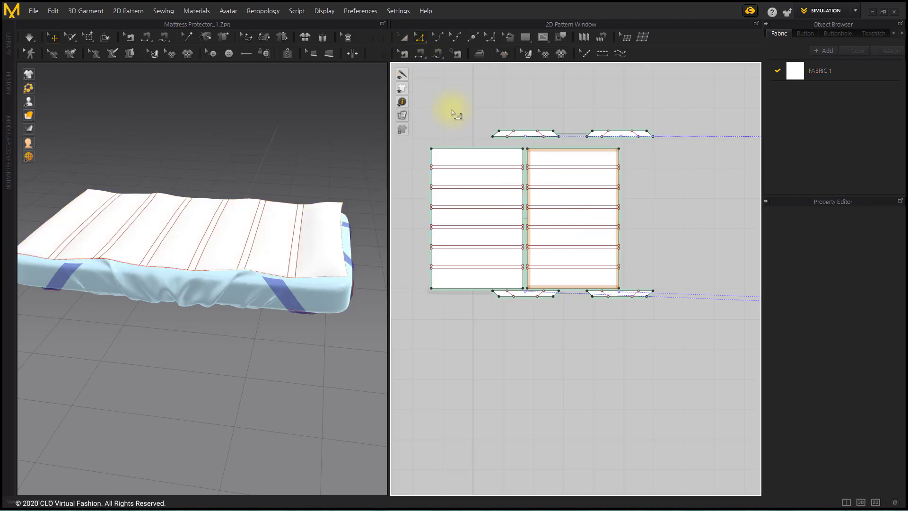
key(space)
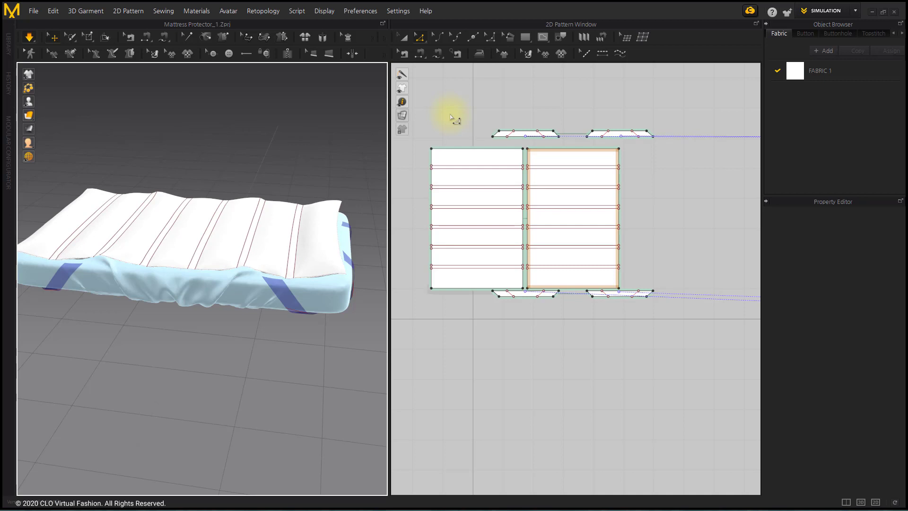
- Select the four band strips, move the gizmo onto them, and simulate so they wrap the mattress
click(403, 37)
drag(681, 328, 472, 295)
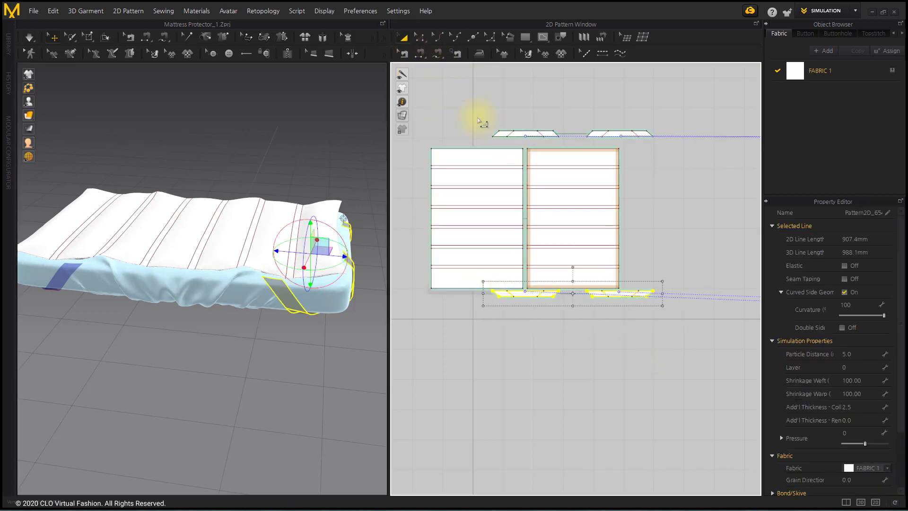
shift+drag(479, 118, 666, 145)
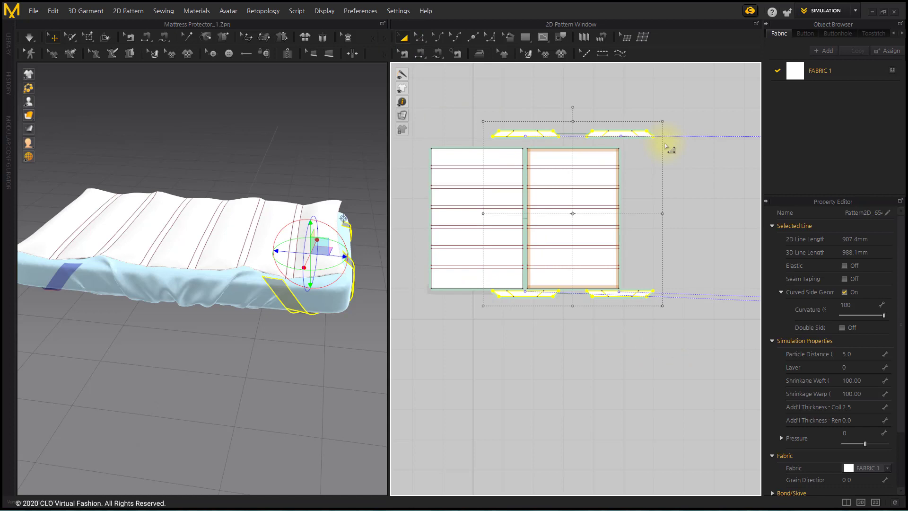
right_click(284, 296)
click(325, 62)
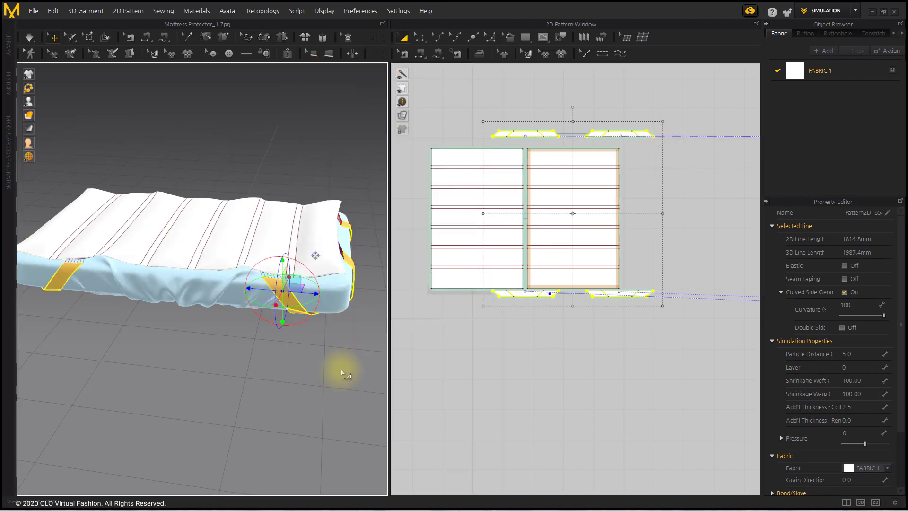
key(space)
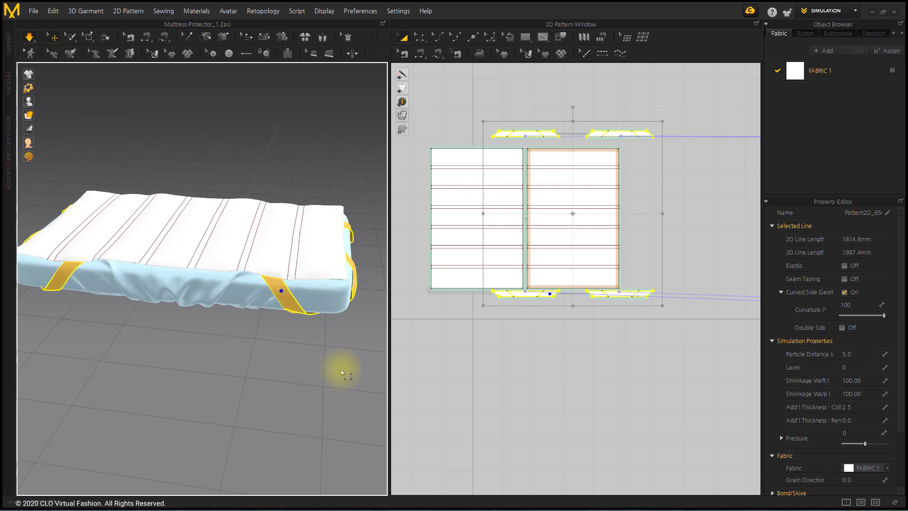
- Make the left protector panel's outline elastic with ratio 98
click(343, 374)
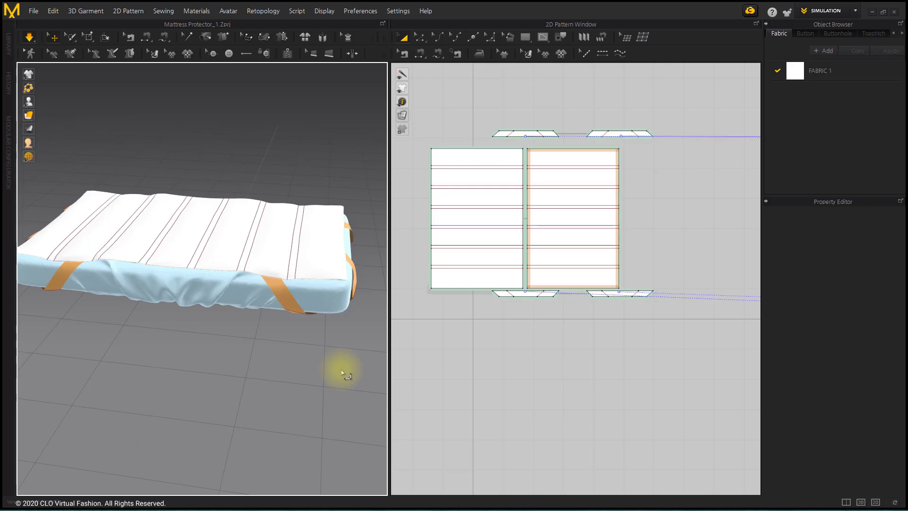
click(464, 157)
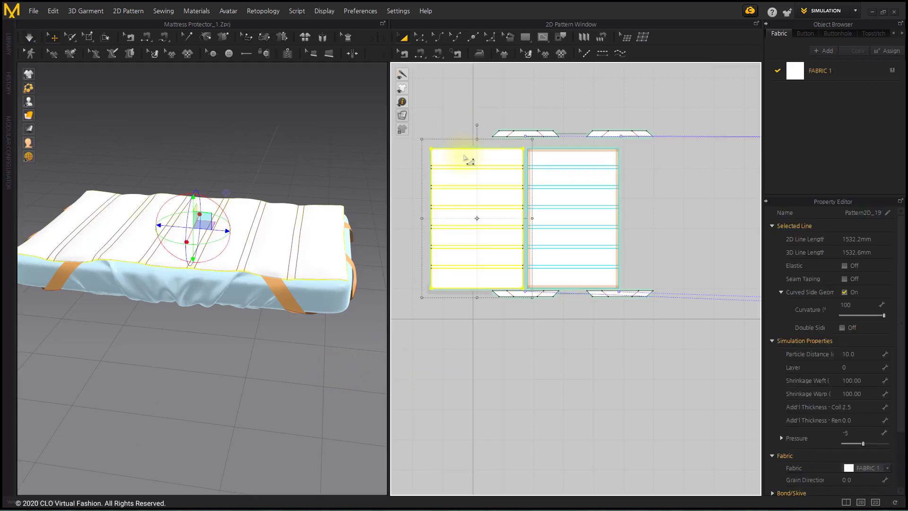
click(845, 266)
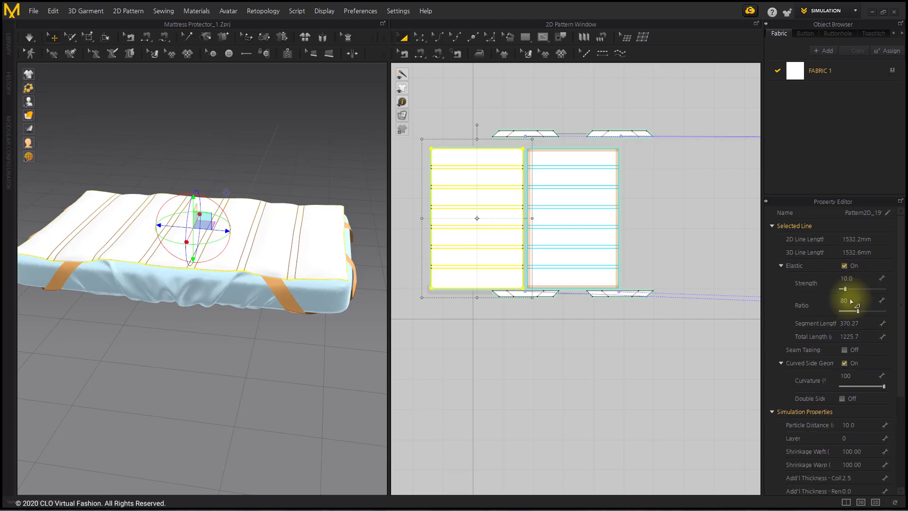
click(851, 300)
text(5)
text(8)
key(Return)
- Set the particle distance of both protector panels to 5
click(545, 385)
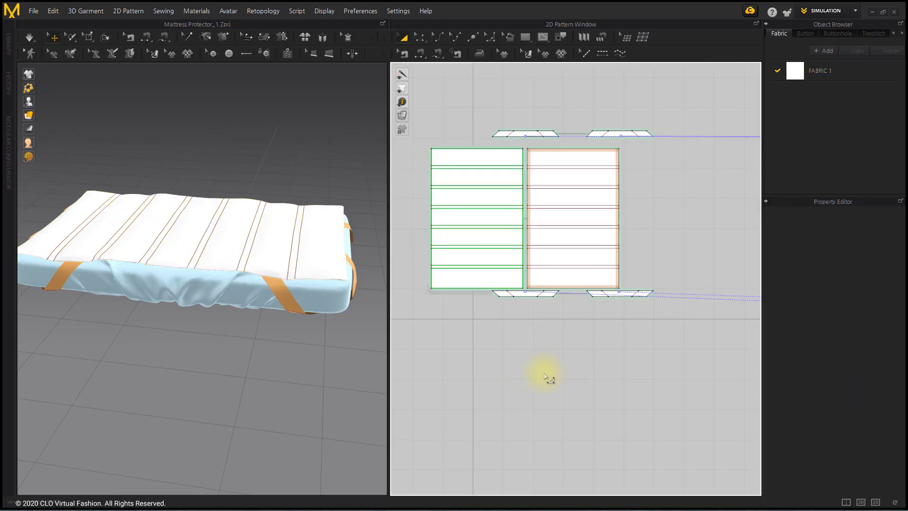
click(515, 155)
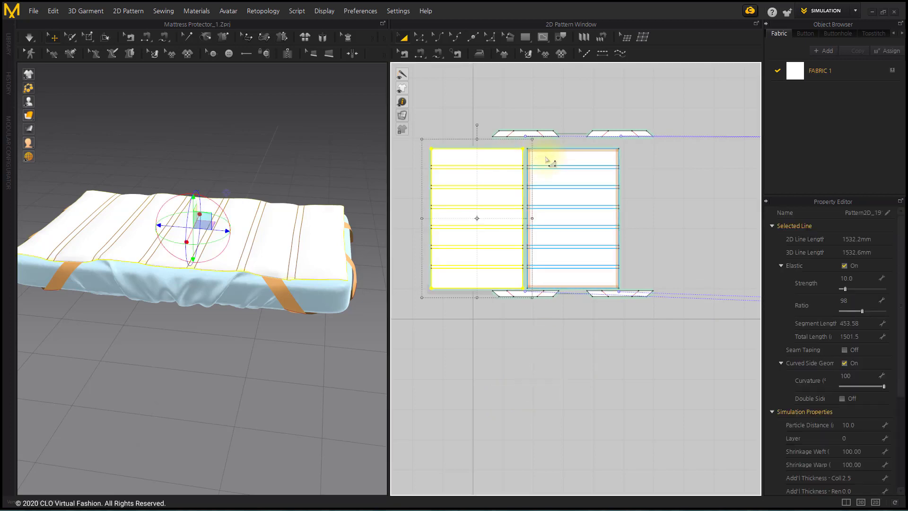
shift+click(547, 158)
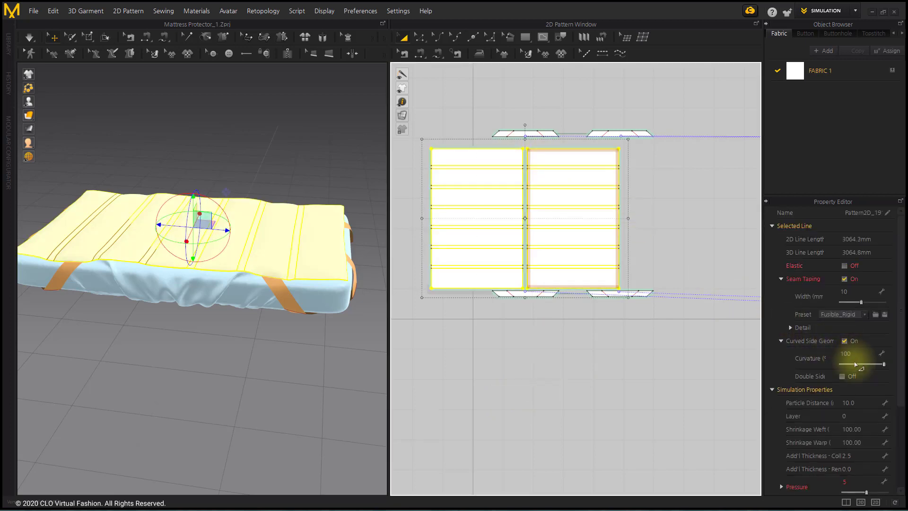
click(867, 403)
text(5)
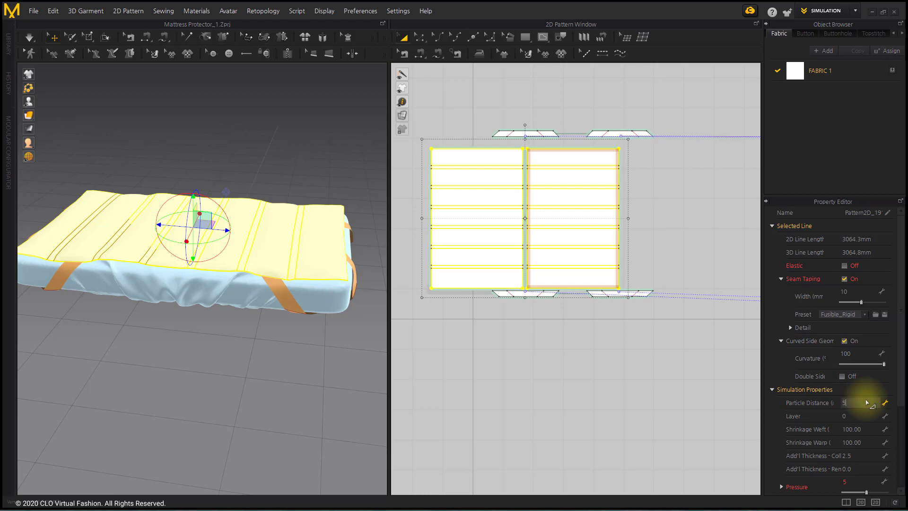
key(Return)
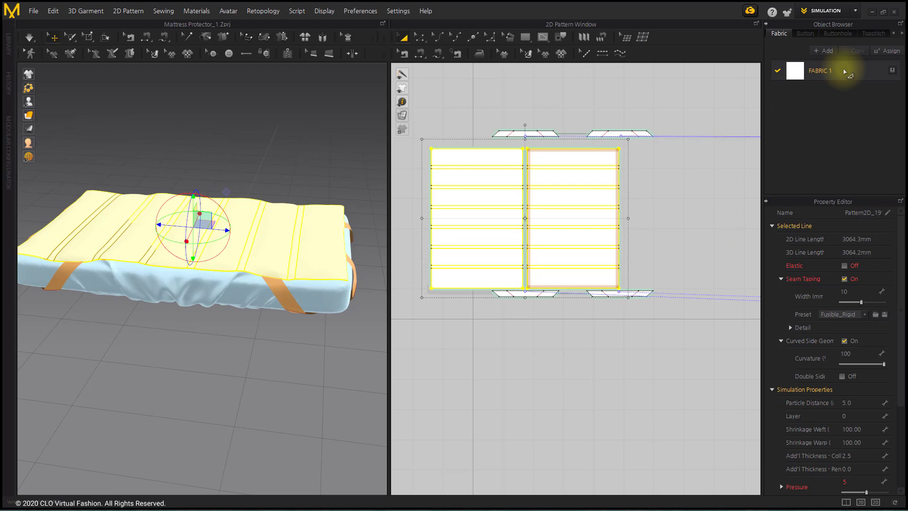
- Assign a new fabric, FABRIC 2, to the panels with the Cotton_40s_Poplin physical preset
click(888, 52)
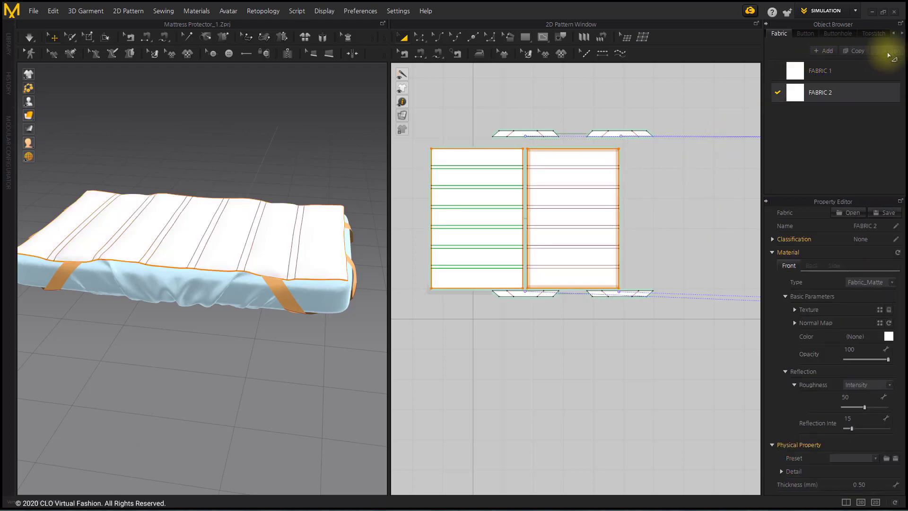
click(866, 458)
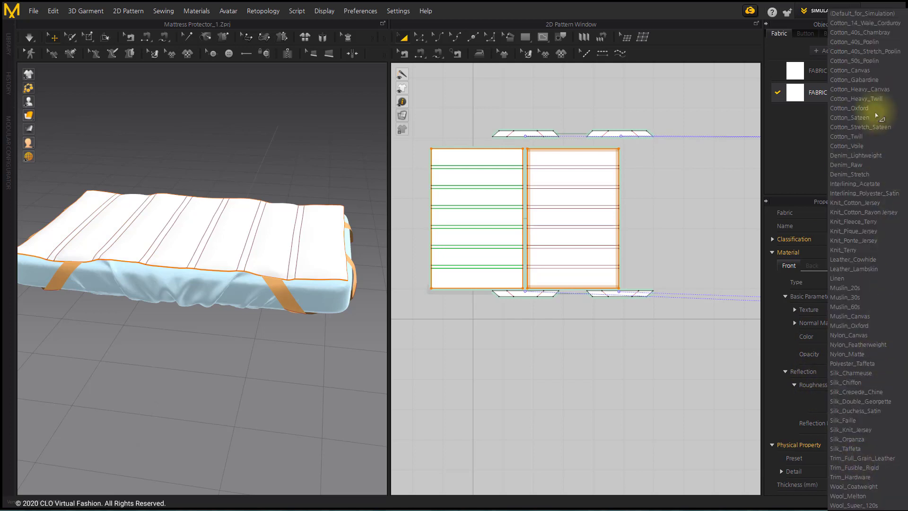
click(857, 42)
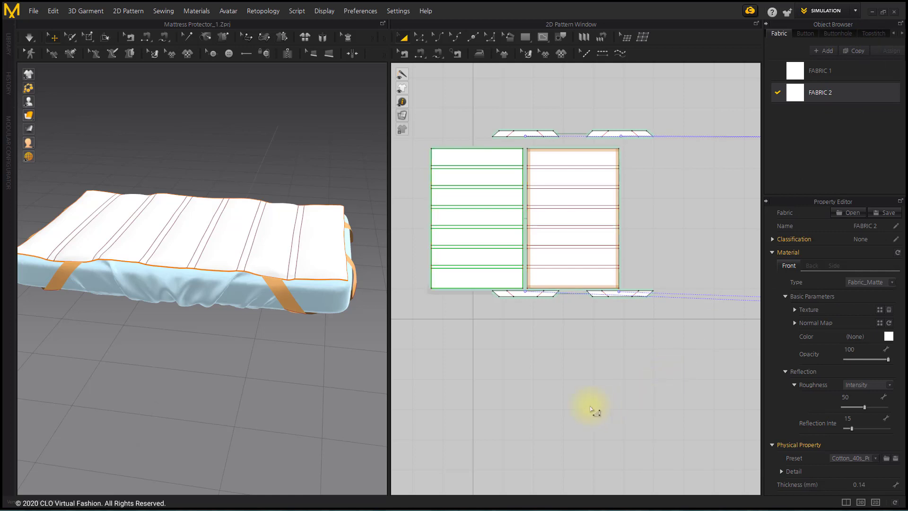
click(592, 410)
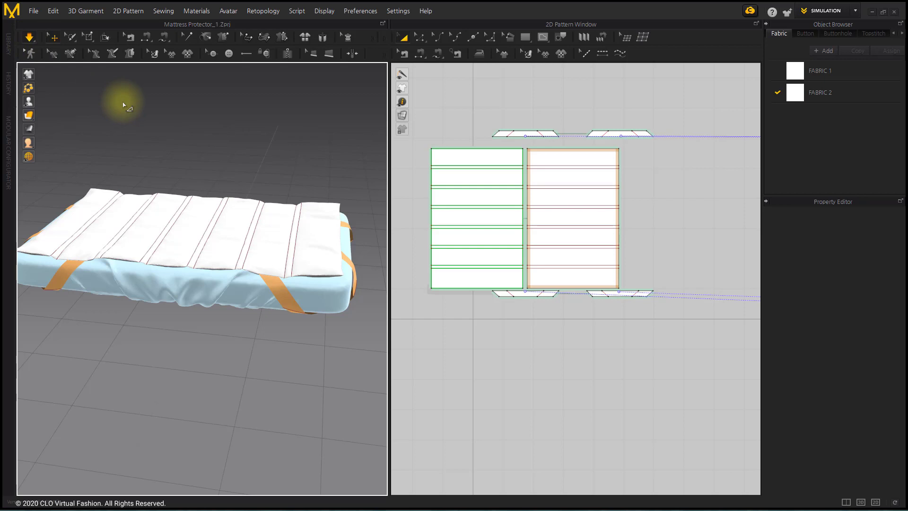
- Stop simulating, inspect the poplin protector in full-size 3D, then restore the 3D/2D split view
key(space)
click(861, 502)
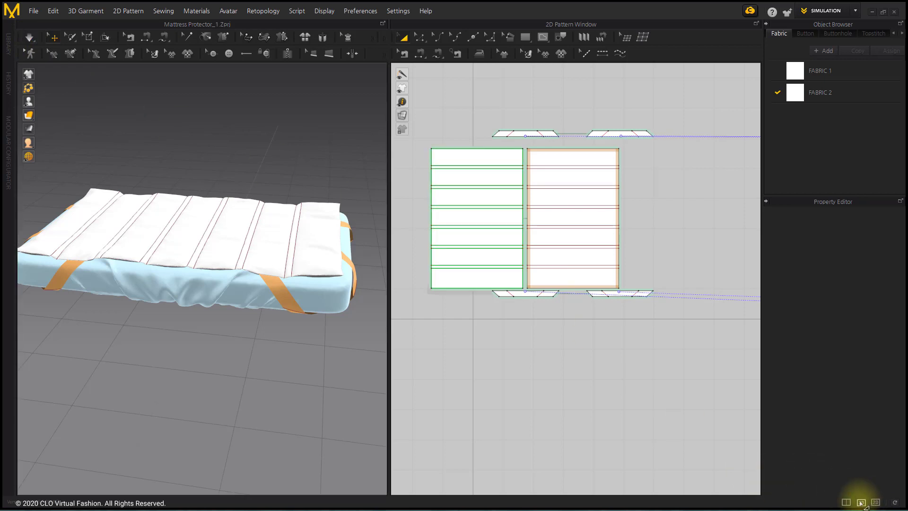
right_drag(516, 290, 521, 321)
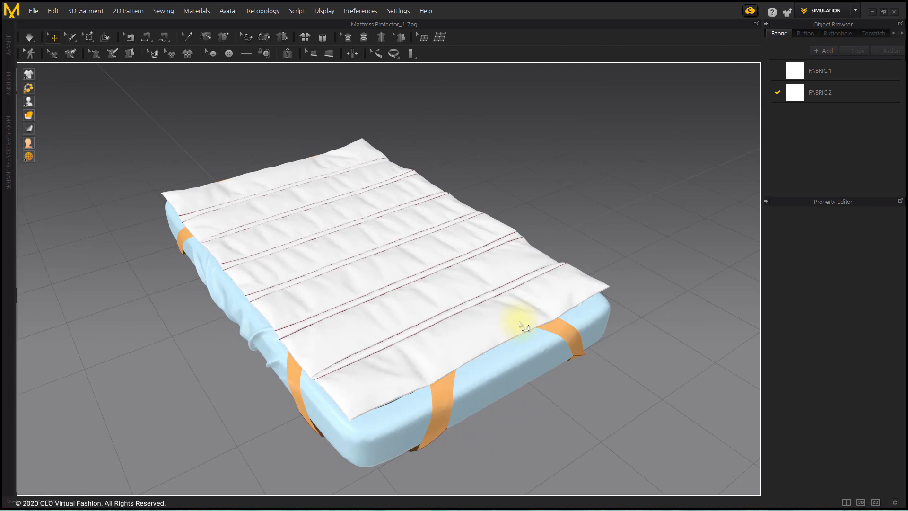
right_drag(600, 381, 582, 377)
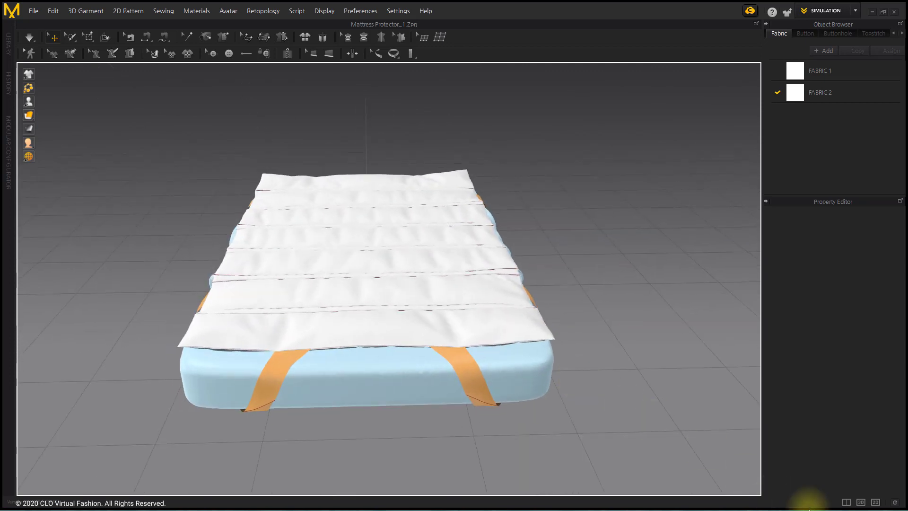
click(846, 501)
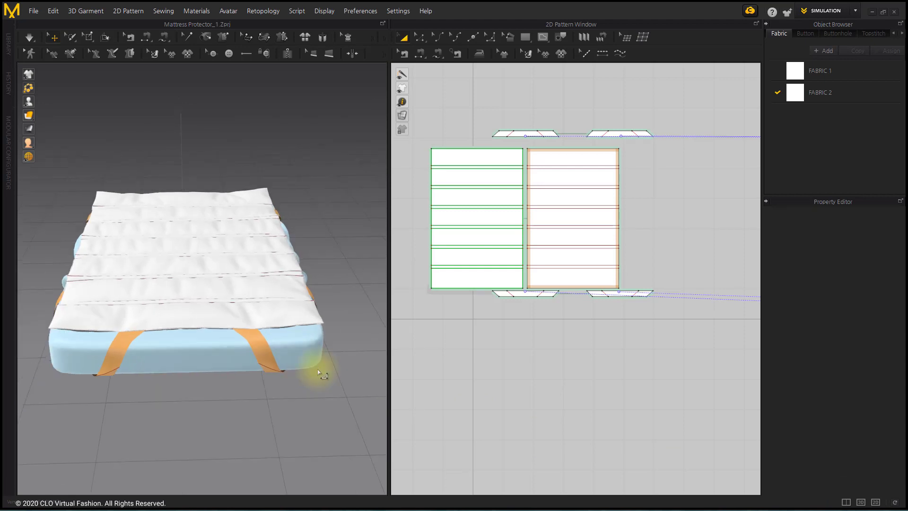
- From a top-down view, select all four corner strap pieces, then clear the selection
right_drag(322, 374, 305, 362)
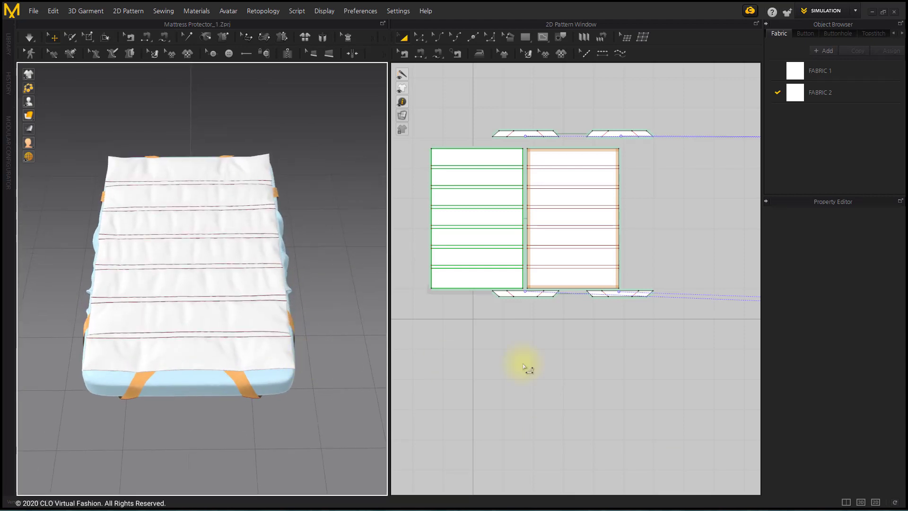
drag(702, 339, 487, 290)
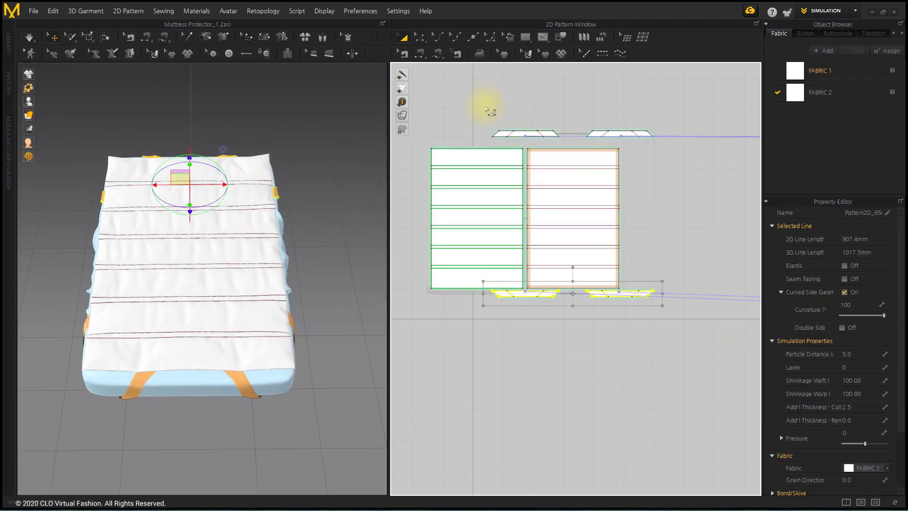
shift+drag(489, 110, 675, 148)
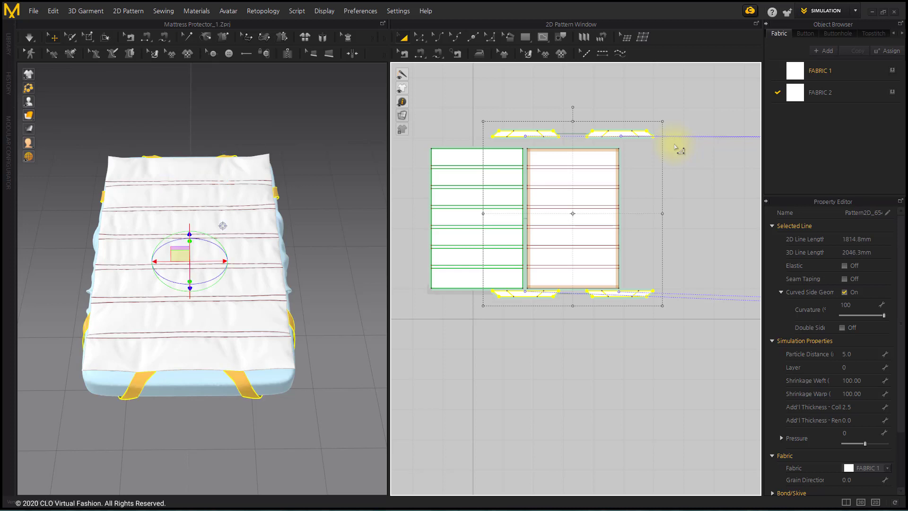
click(541, 371)
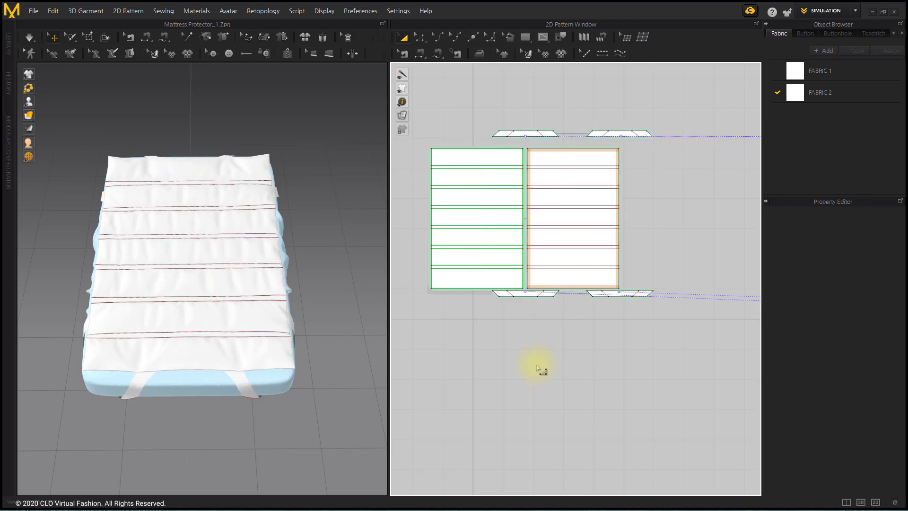